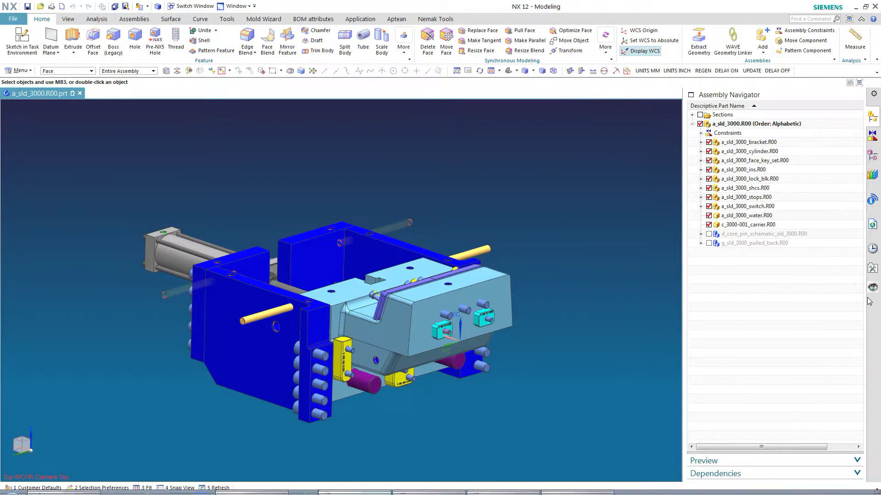
Fit the zoomed-out slide assembly to the graphics window, repeating from different rotated orientations up to the front side
key(Home)
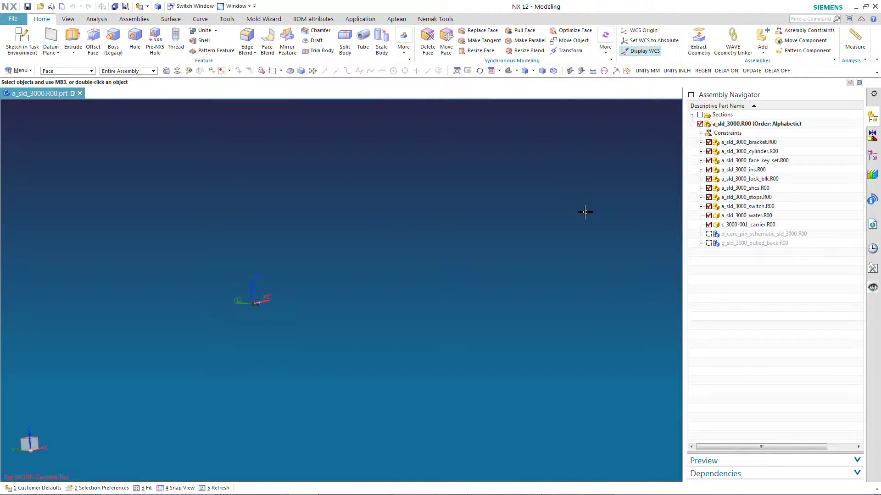
right_click(484, 219)
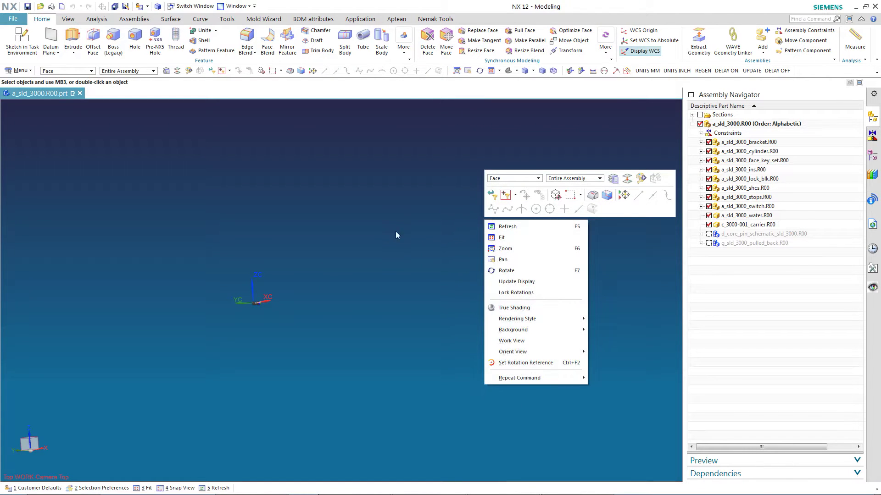
click(505, 235)
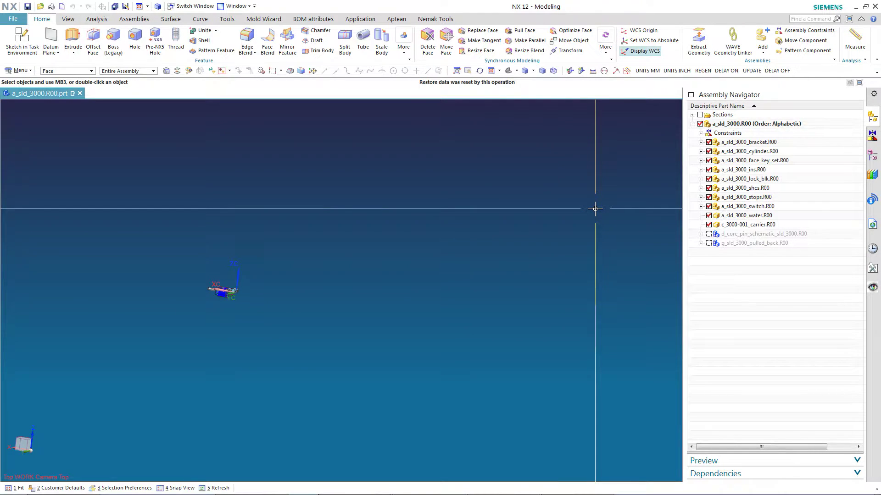
key(ctrl+f)
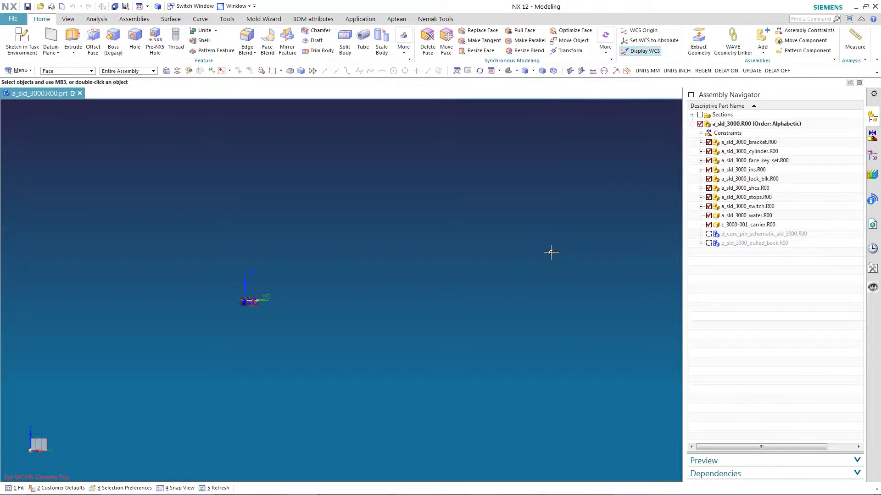
key(ctrl+f)
key(ctrl+alt+l)
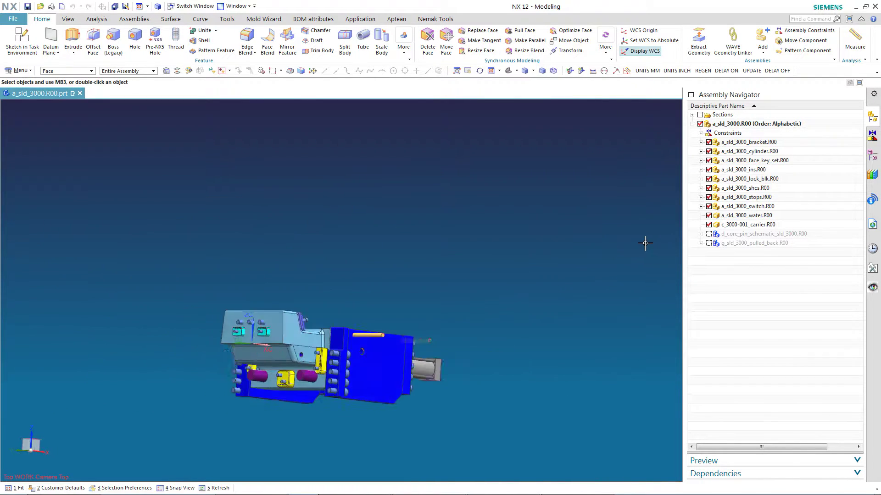
key(ctrl+f)
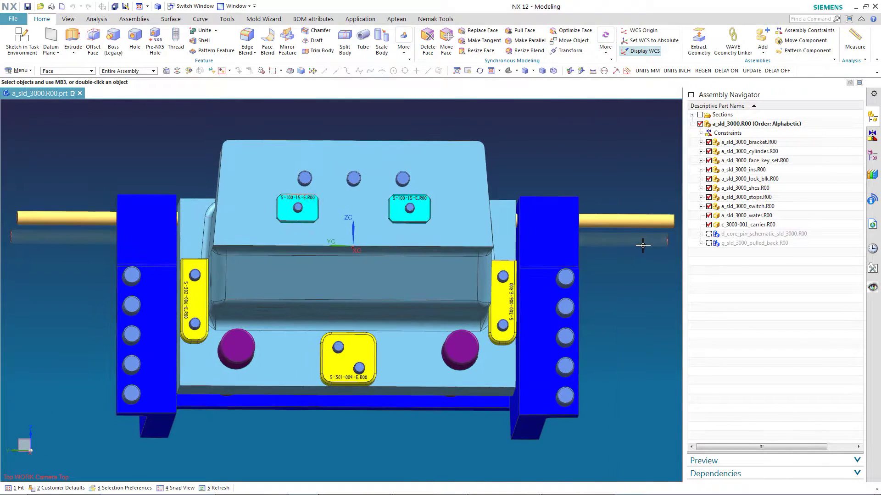
Zoom out, rotate the assembly to its cylinder side and fit it to the graphics window again
key(End)
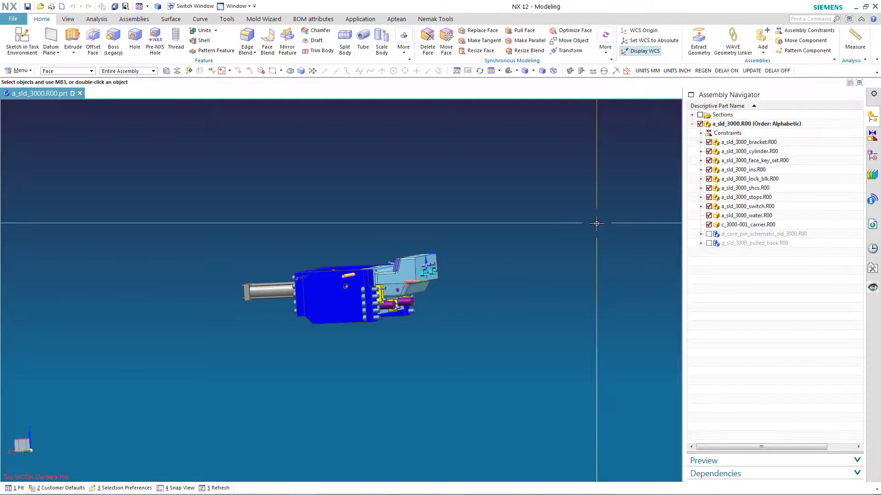
key(ctrl+f)
key(Home)
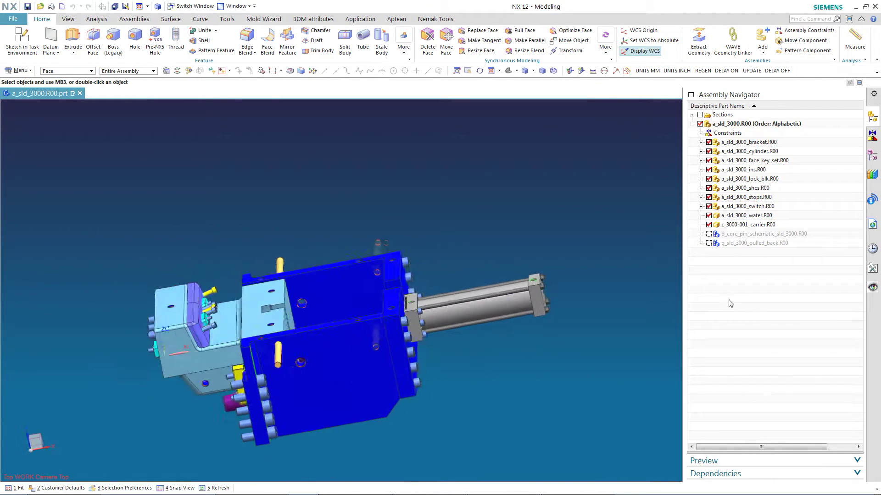
key(End)
right_click(544, 228)
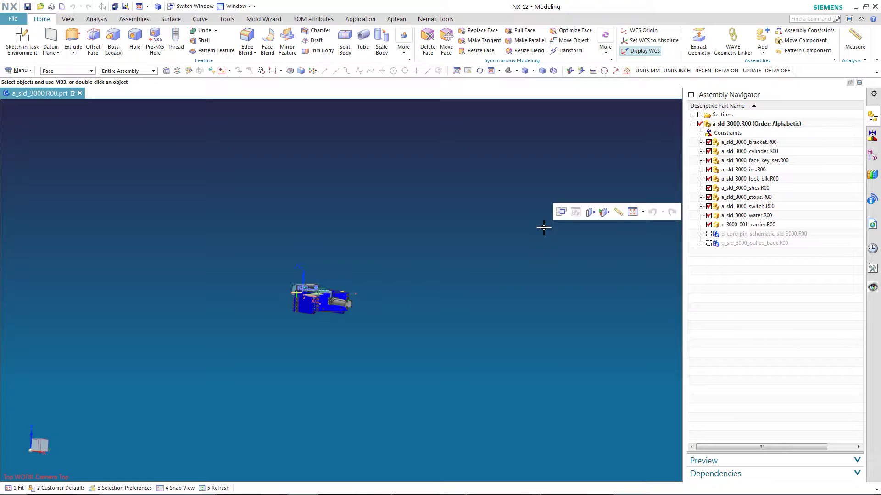
key(ctrl+f)
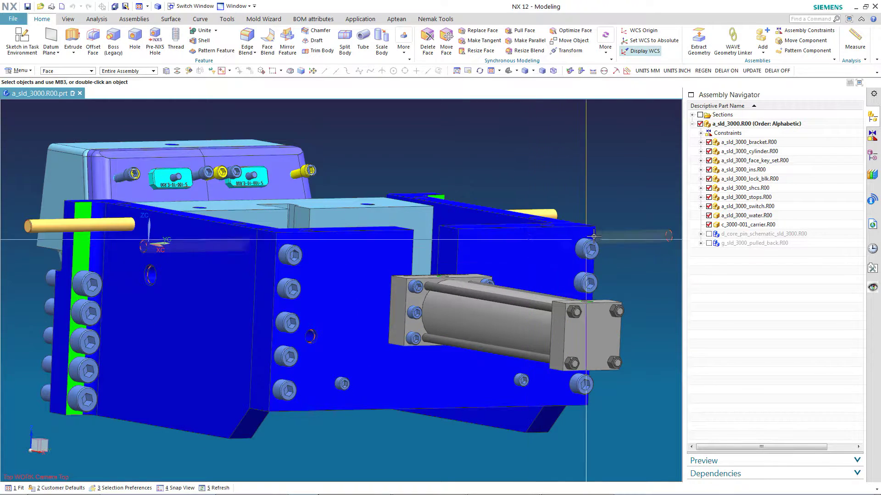
Refit the assembly from other orientations and return to an angled front view showing the complete slide
key(End)
right_click(525, 178)
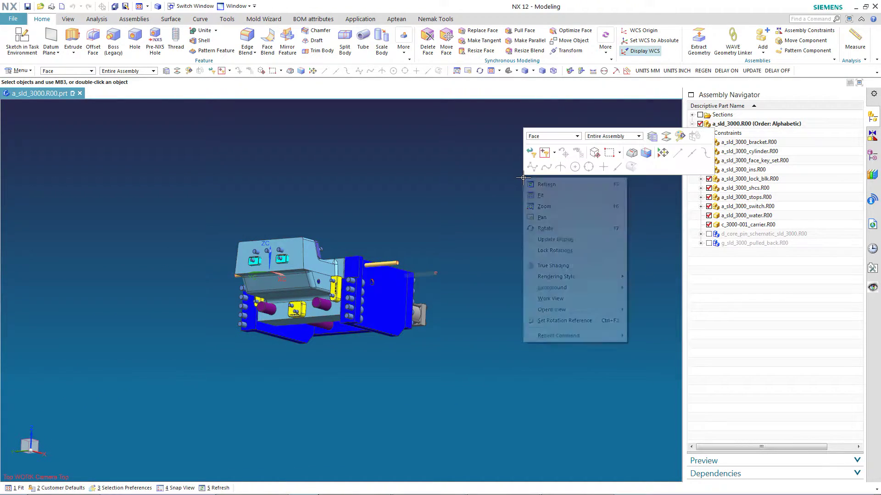
click(549, 197)
key(End)
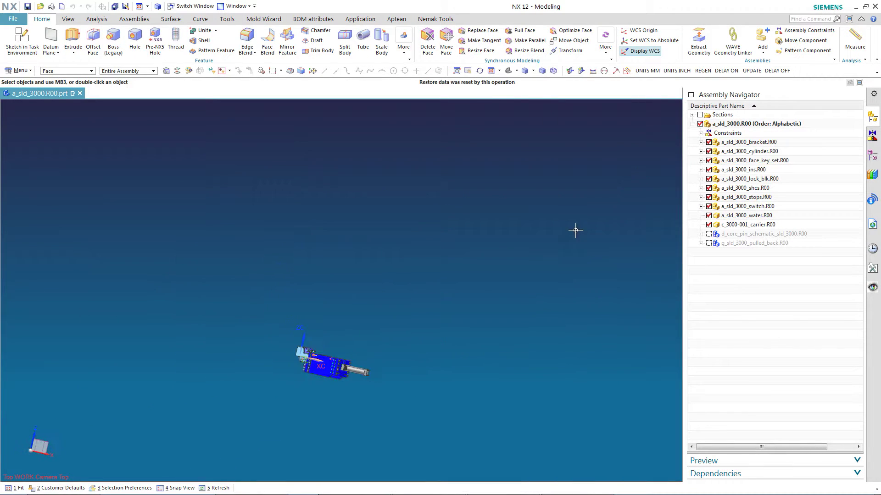
key(ctrl+f)
right_click(567, 237)
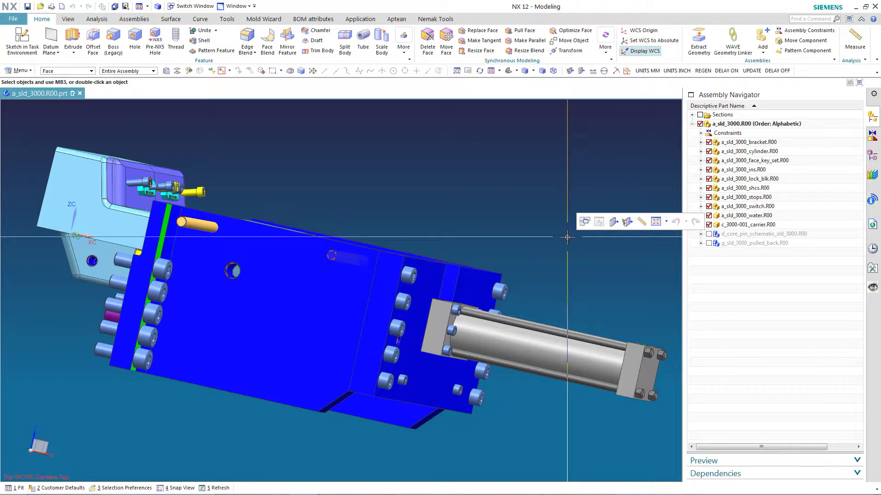
key(End)
middle_drag(437, 247, 385, 237)
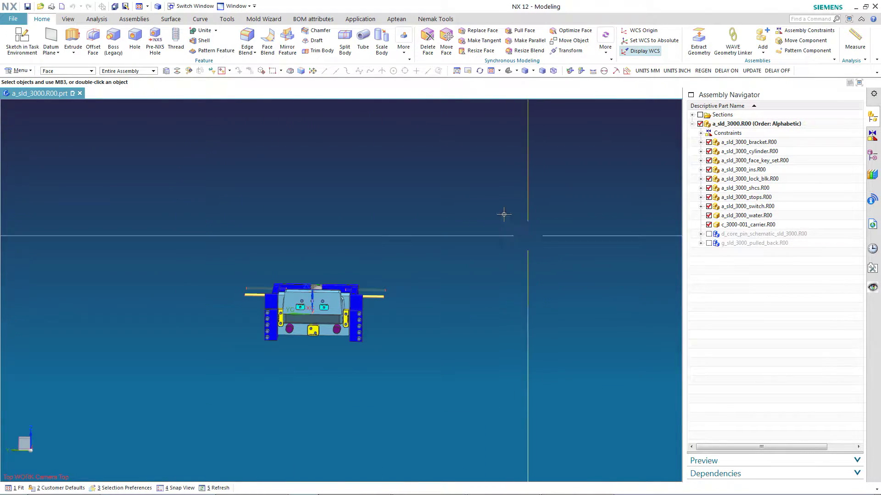
middle_drag(451, 337, 549, 242)
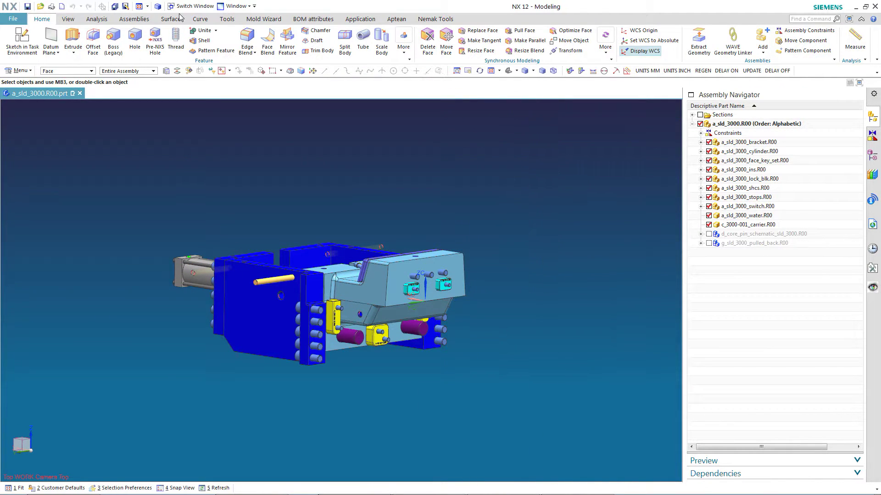
Check the cursor Selection Radius options in the Selection Preferences and cancel without changing them
click(21, 71)
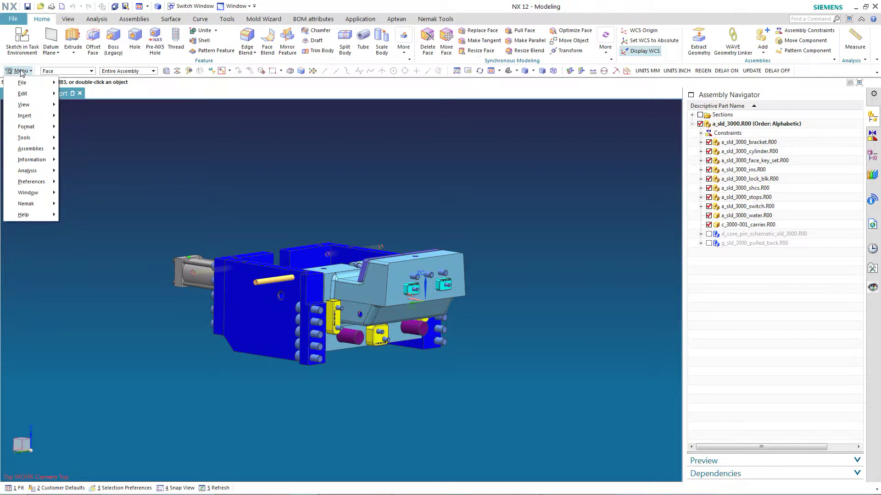
mouse_move(23, 183)
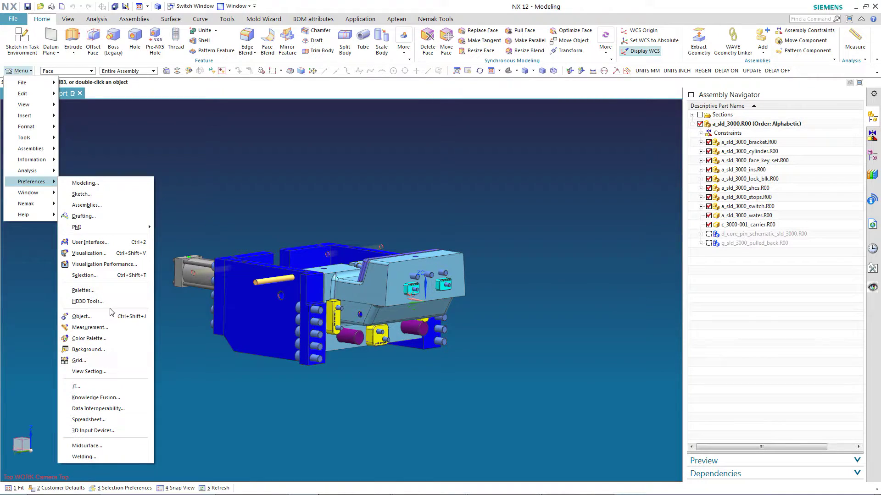
click(113, 278)
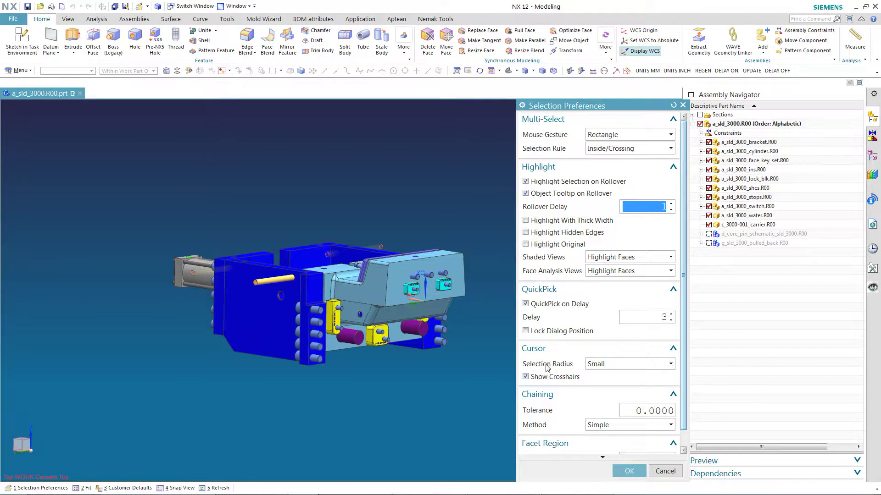
click(671, 365)
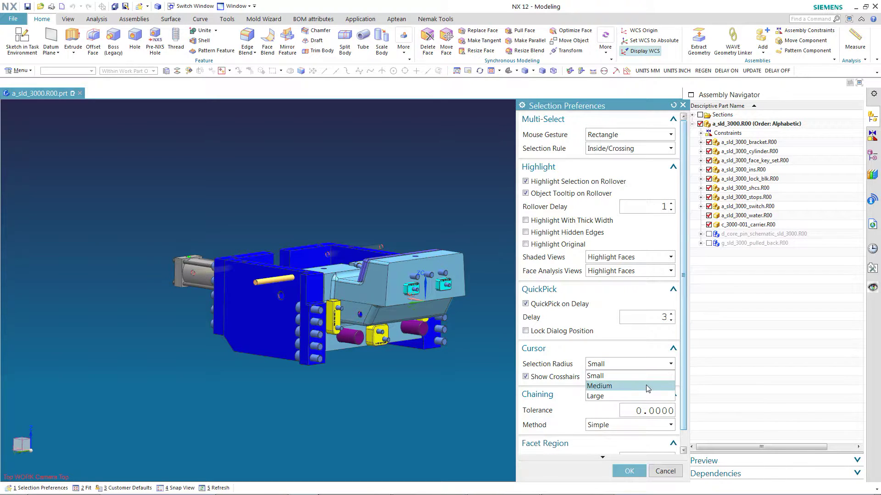
click(598, 347)
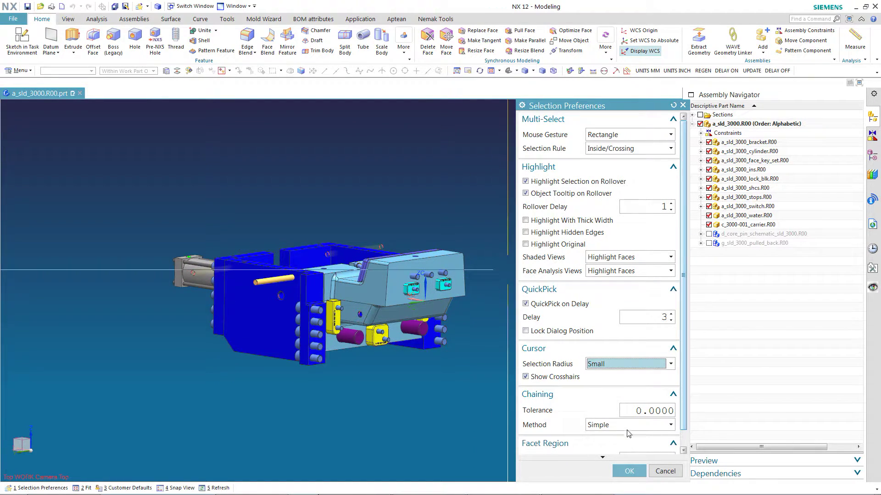
click(664, 473)
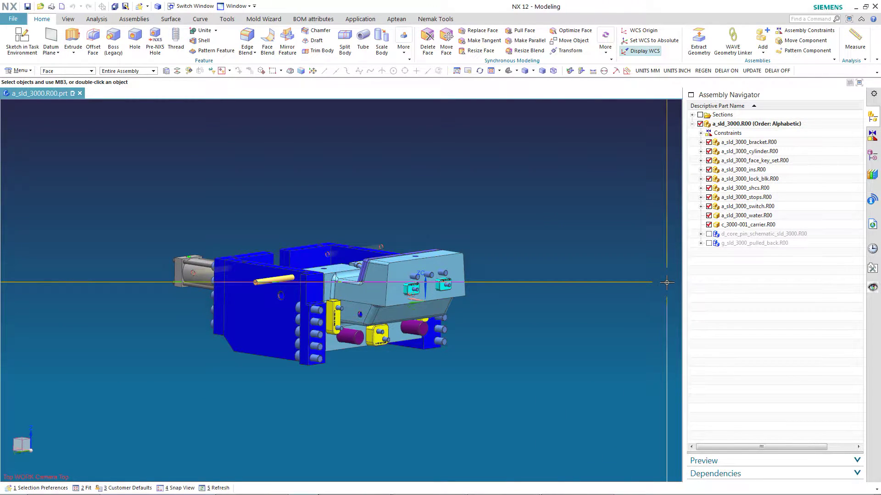
Snap the rotated assembly to its nearest orthographic views, covering the side, front and rear
middle_drag(667, 282, 613, 257)
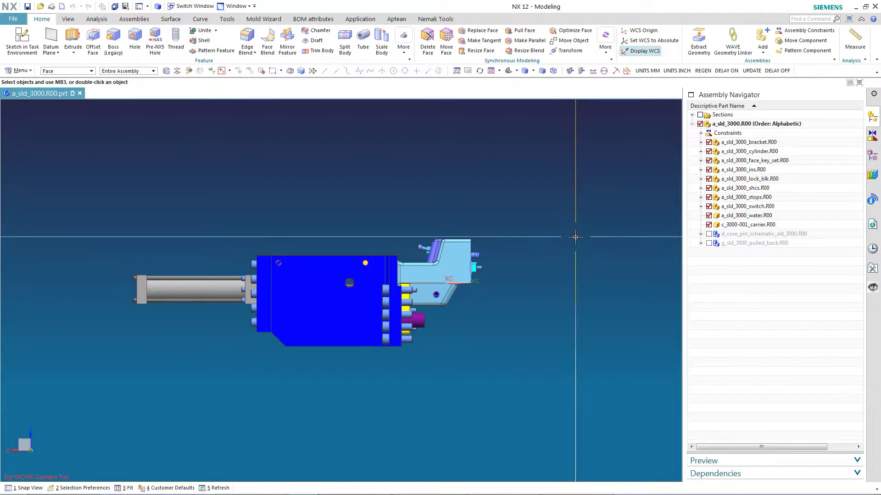
middle_drag(585, 240, 631, 205)
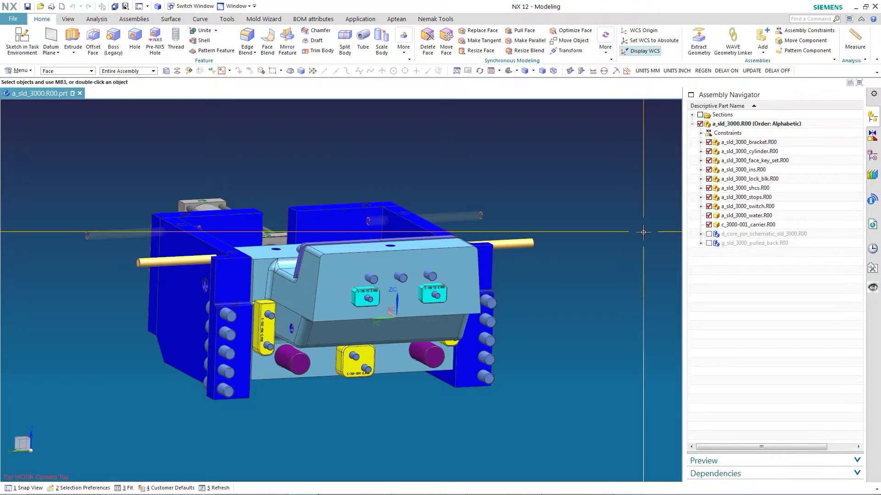
key(F8)
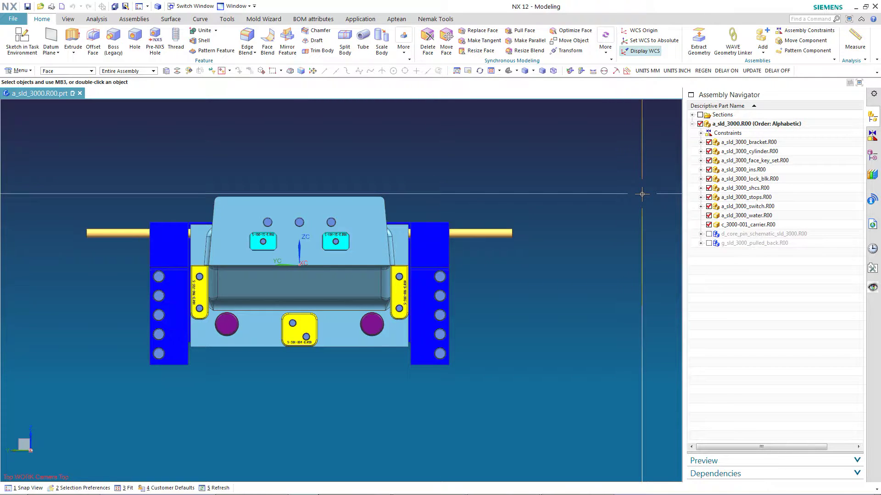
middle_drag(642, 196, 669, 205)
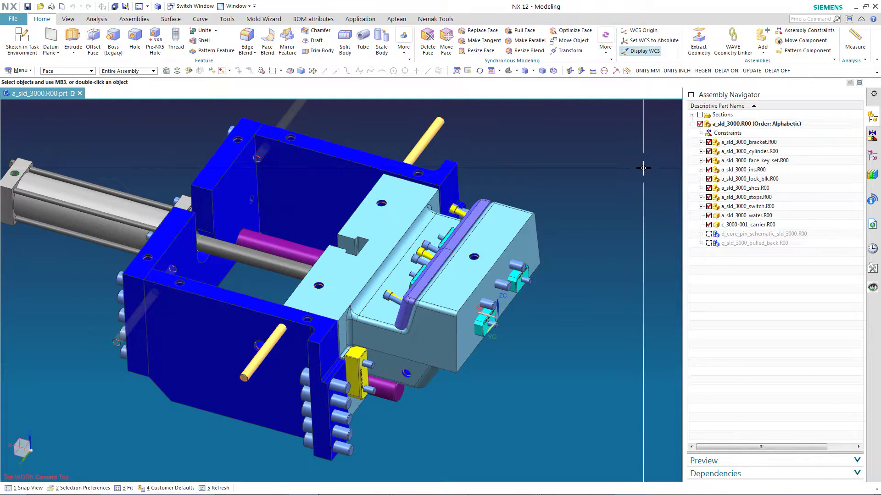
key(F8)
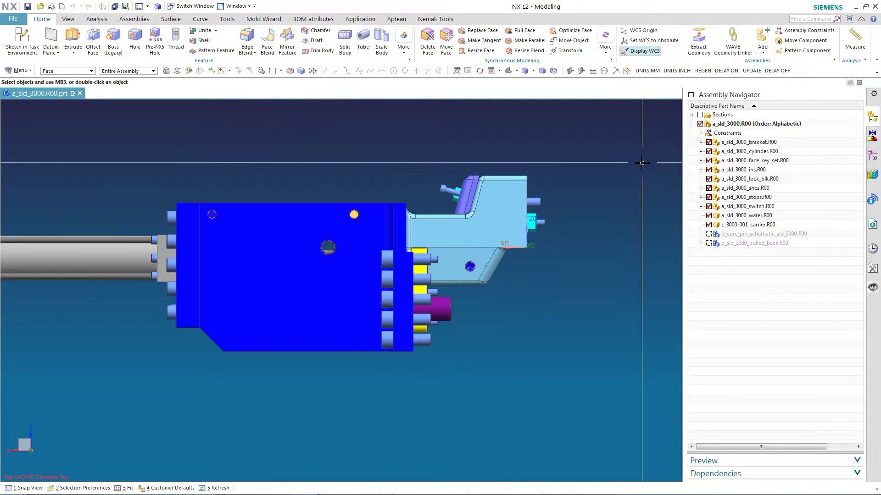
key(Home)
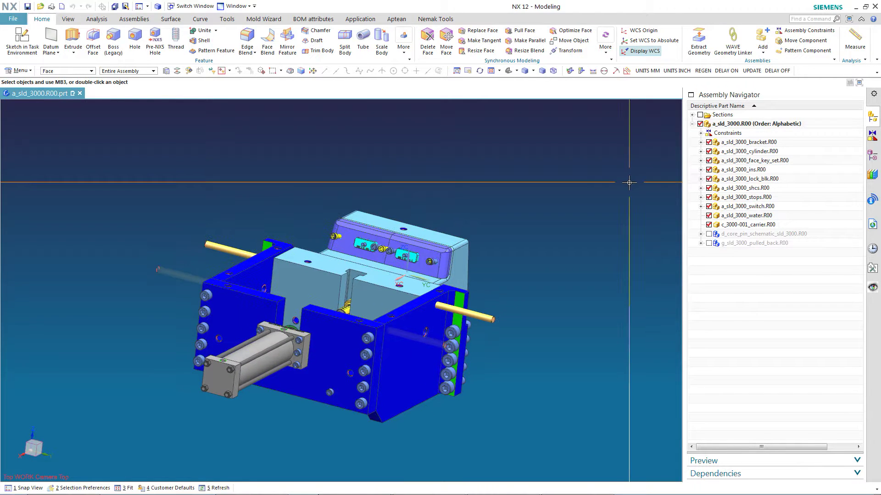
key(ctrl+alt+f)
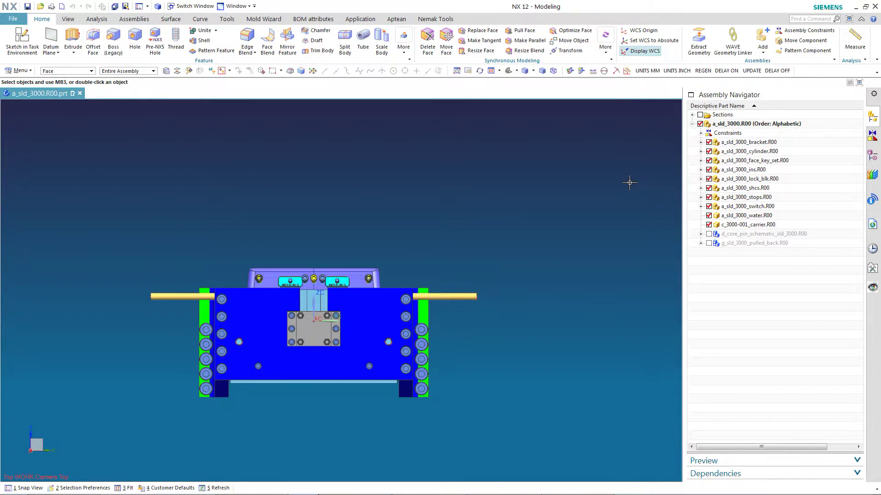
Inspect the insert's upper corner and cap screw from the rear, and view the assembly from rotated side and front orientations
scroll(630, 183, up, 9)
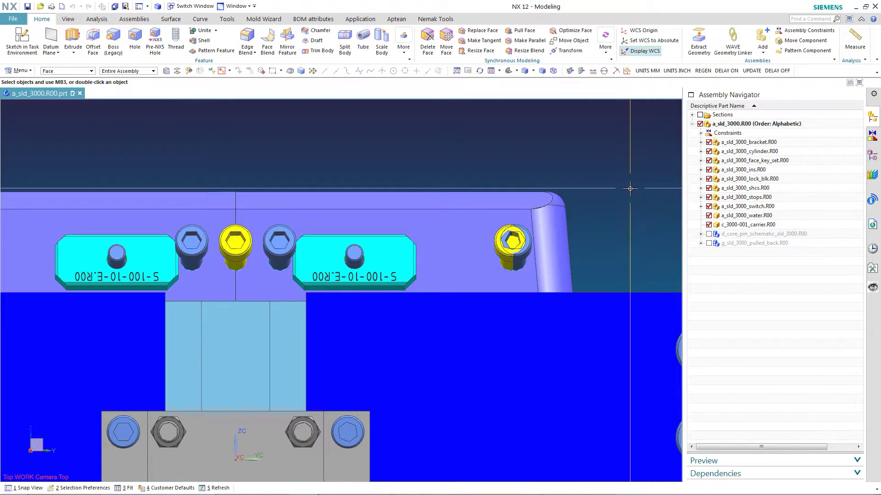
scroll(632, 180, up, 5)
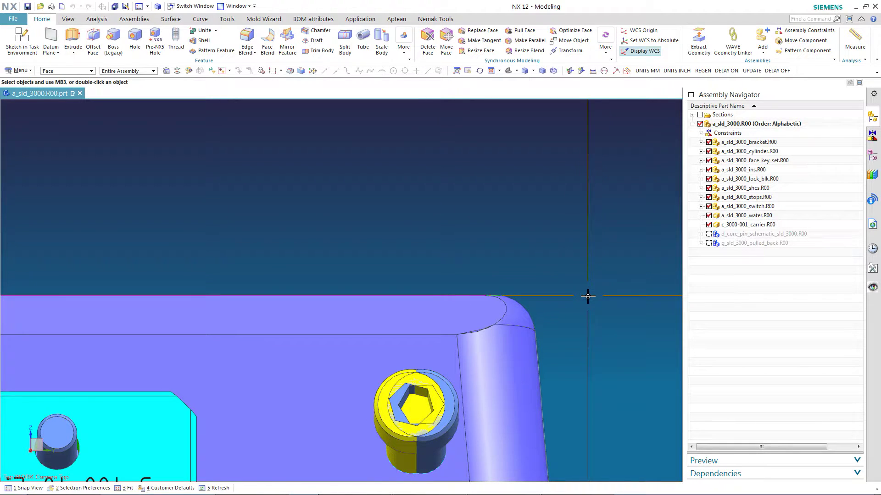
scroll(627, 246, down, 8)
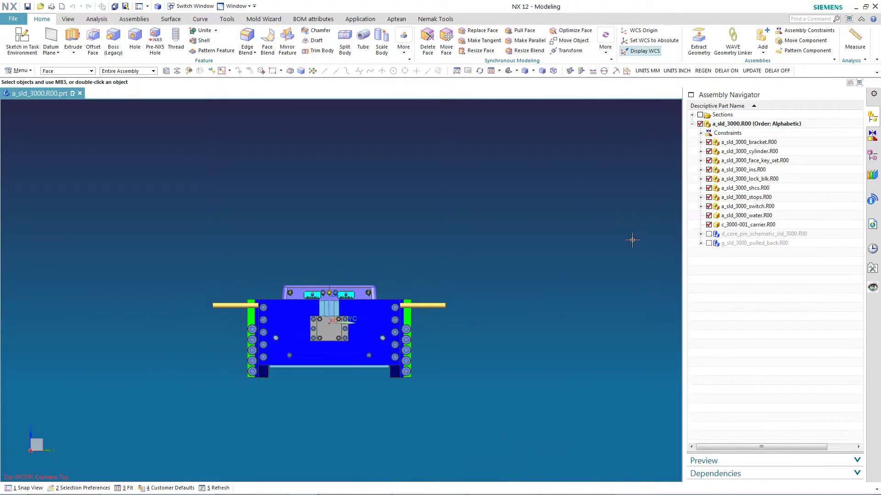
middle_drag(632, 240, 631, 240)
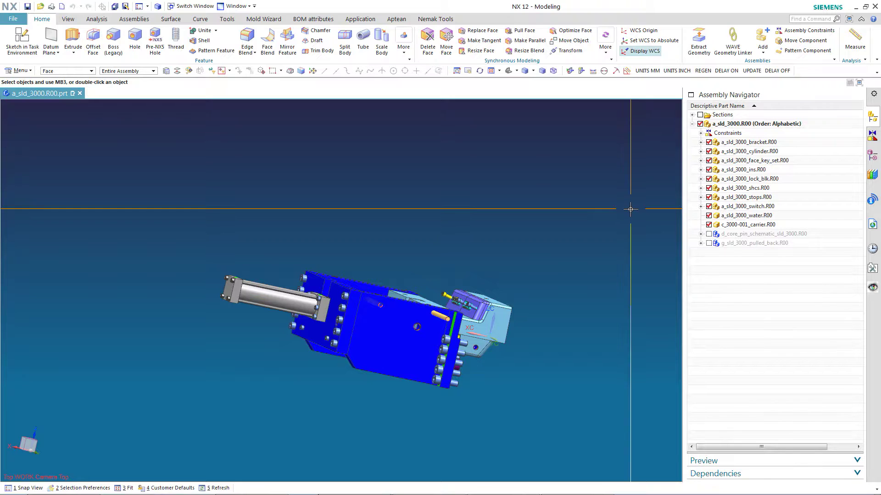
key(F8)
key(Home)
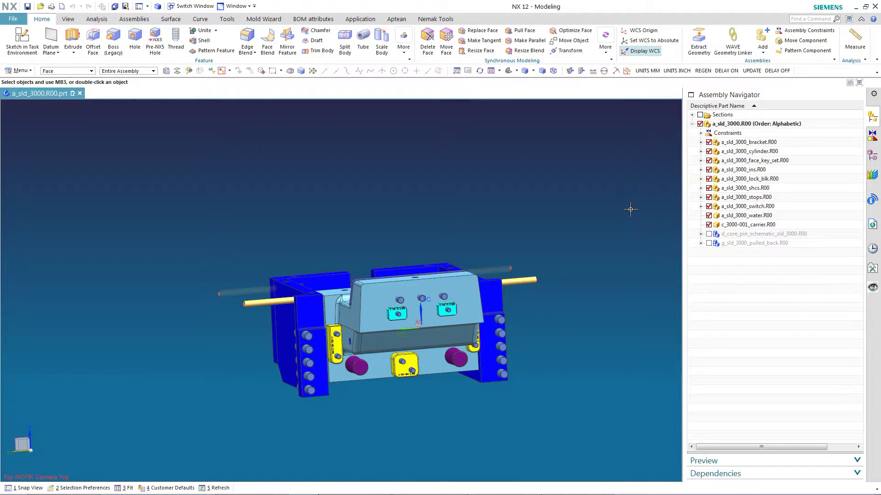
key(F8)
key(Home)
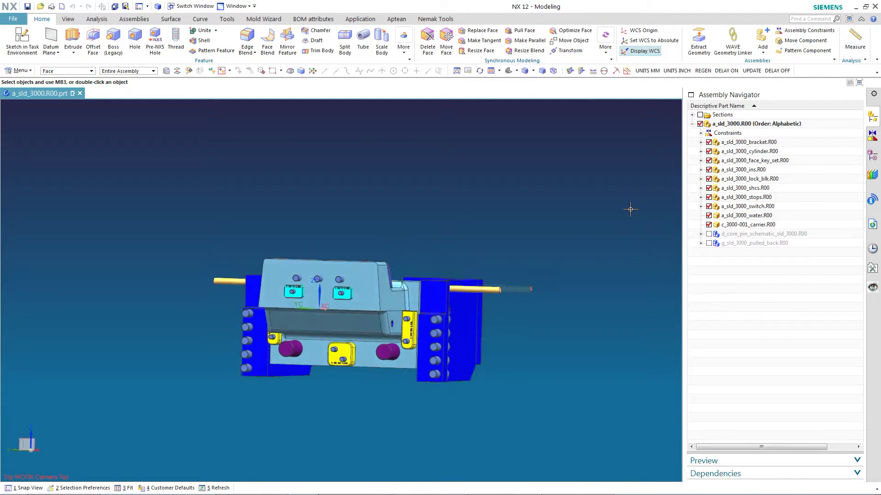
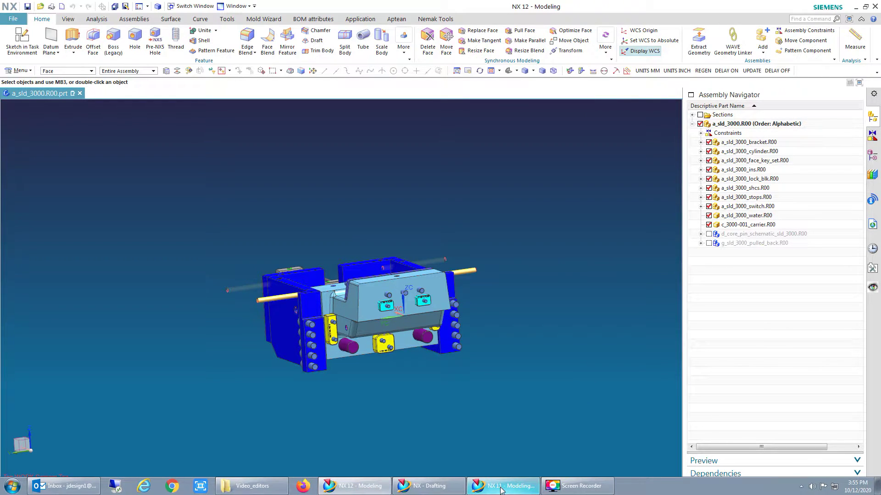
Switch to the NX 11 window, snap the 35225_a_sld_5000 assembly to its front orthographic view and examine the core pin pocket
click(502, 487)
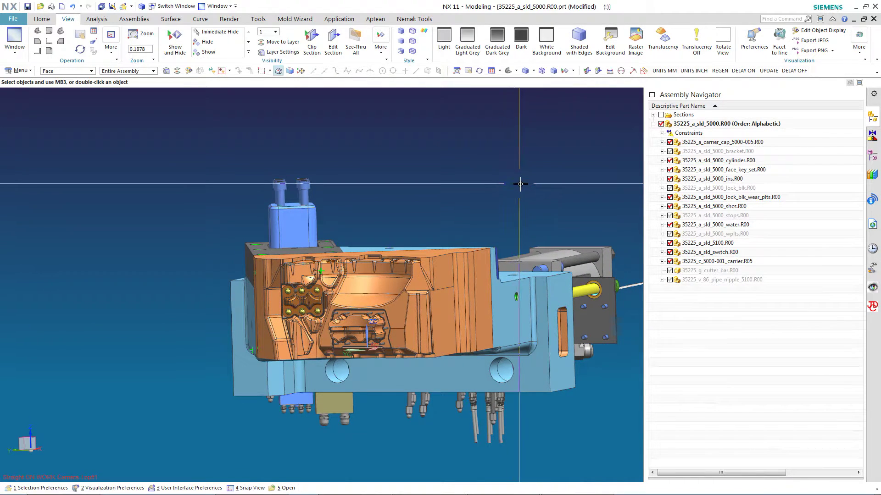
key(F8)
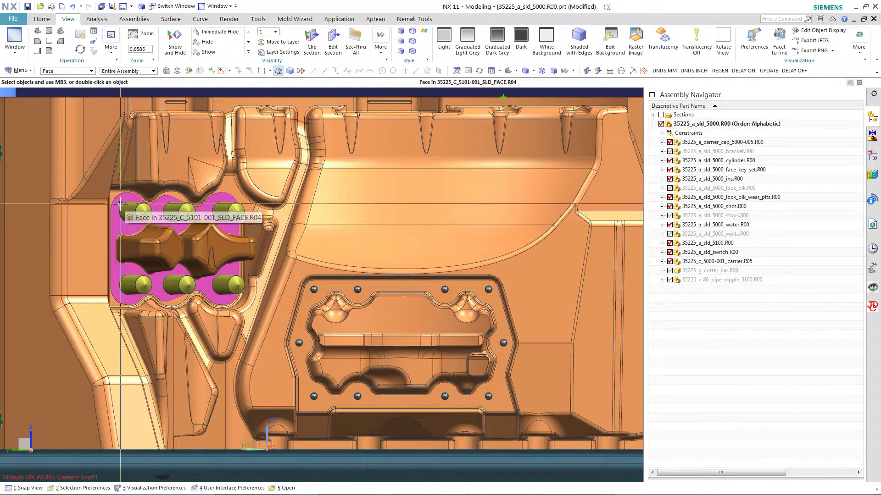
scroll(119, 205, down, 6)
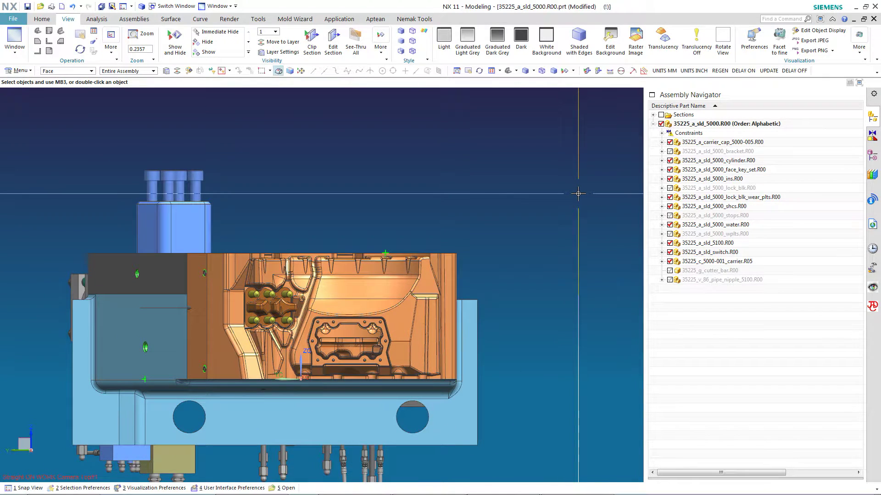
scroll(547, 169, up, 1)
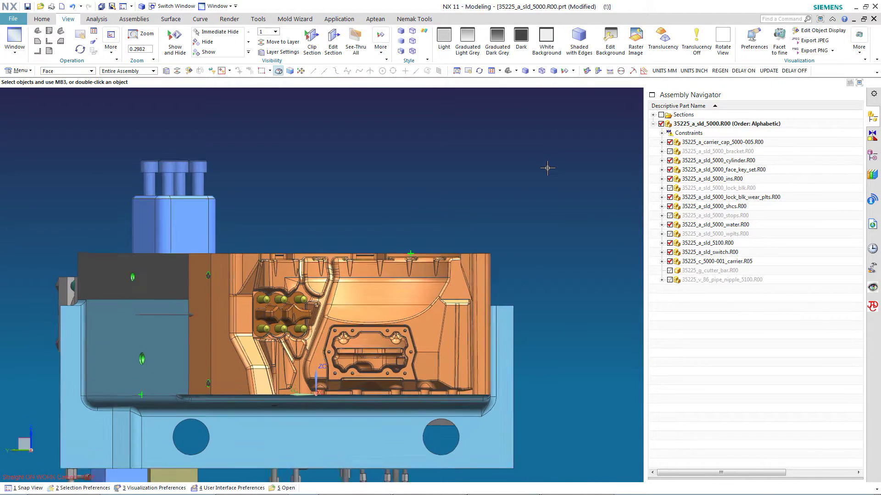
scroll(262, 337, up, 5)
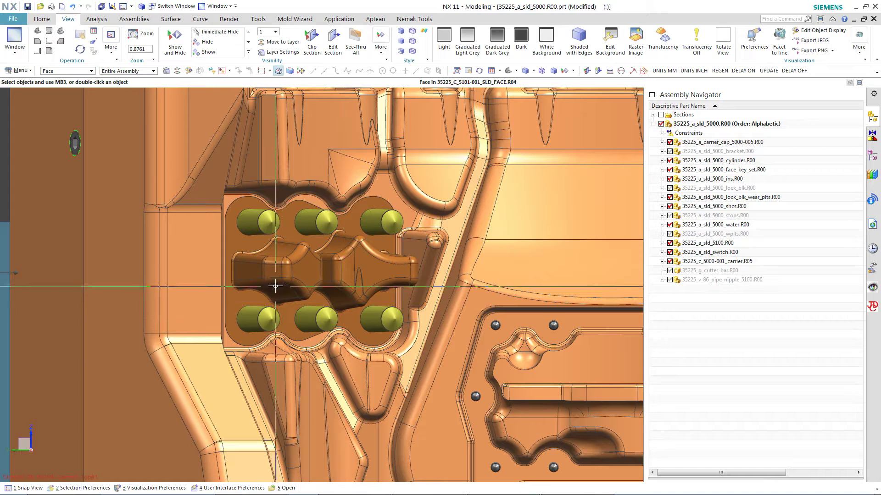
scroll(276, 287, down, 4)
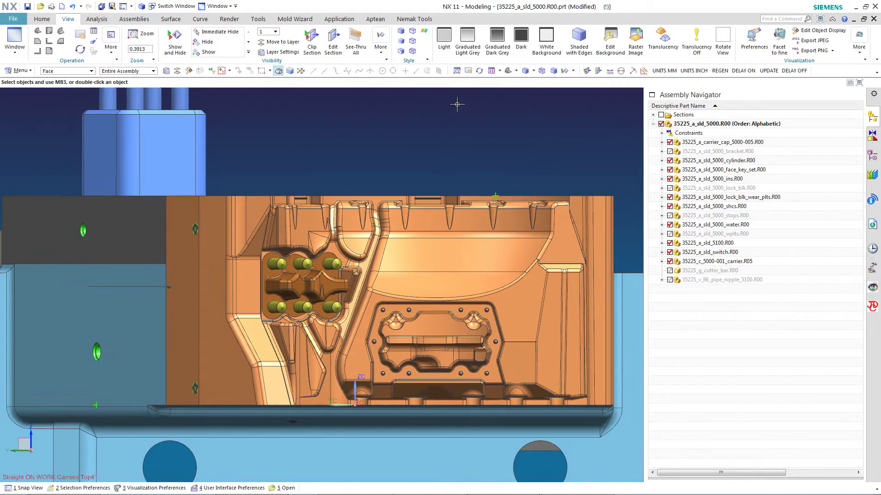
With the Face selection filter, select the pocket face around the six core pins and orient the view square to it
right_click(457, 125)
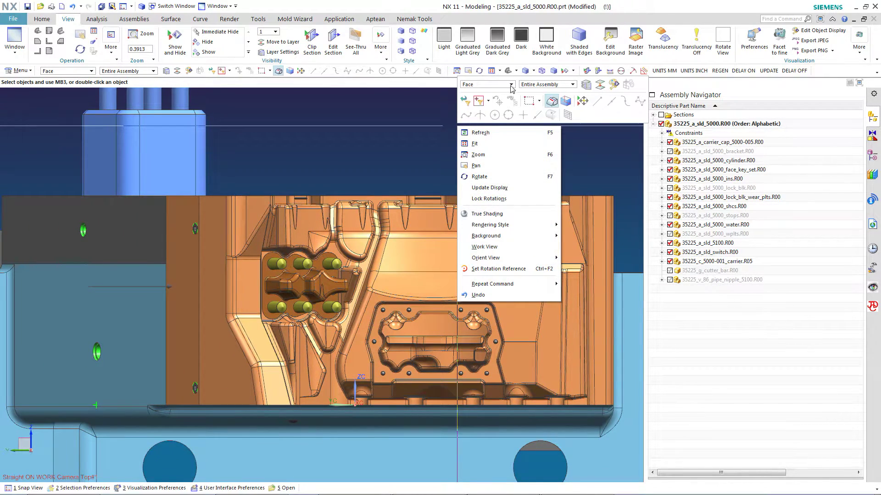
click(490, 84)
click(489, 85)
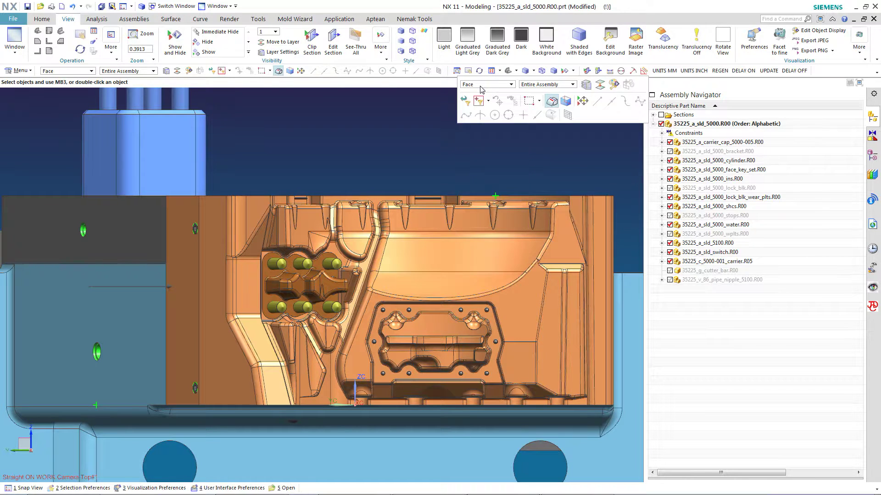
click(288, 267)
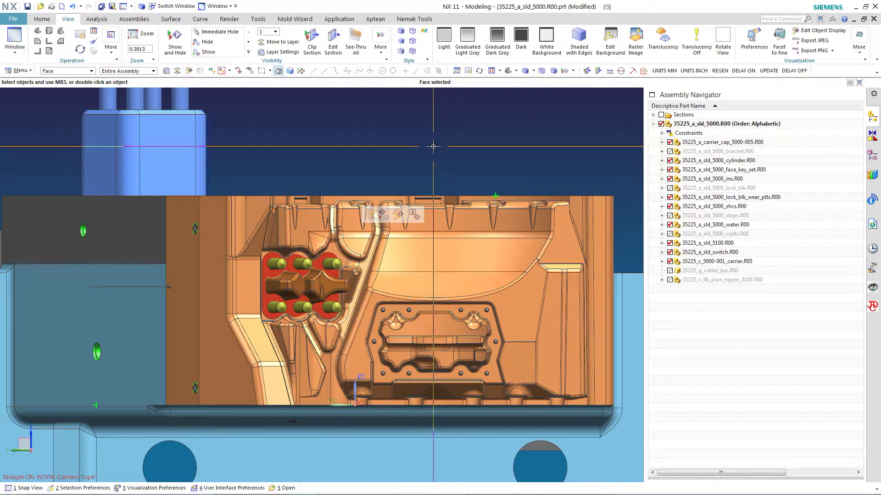
key(F8)
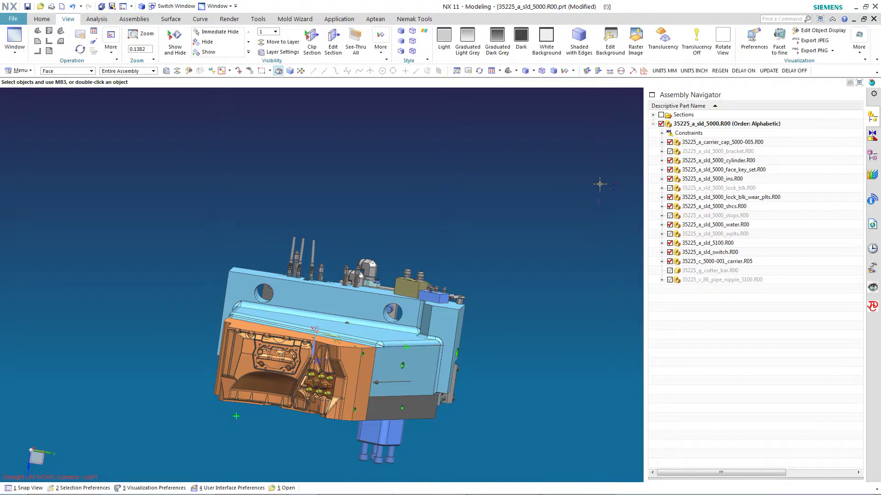
From an inverted orientation, select the core pin pocket face again and snap the view normal to it
key(F8)
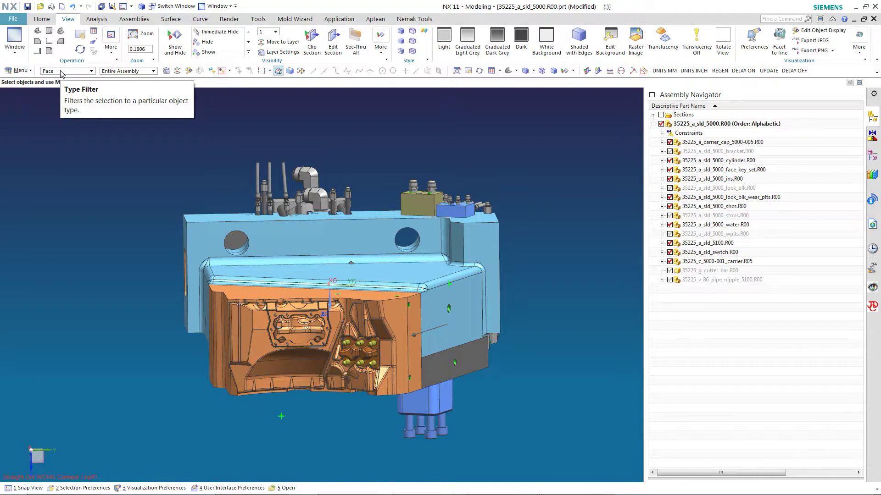
scroll(687, 376, up, 4)
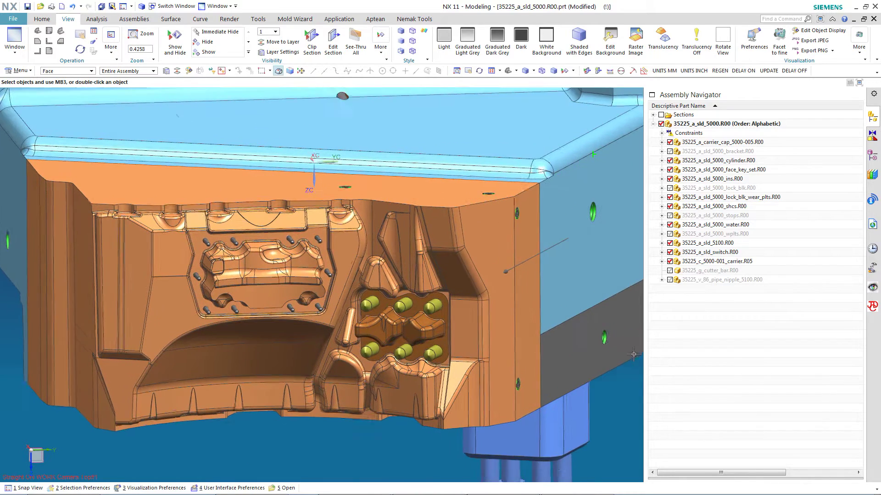
click(447, 321)
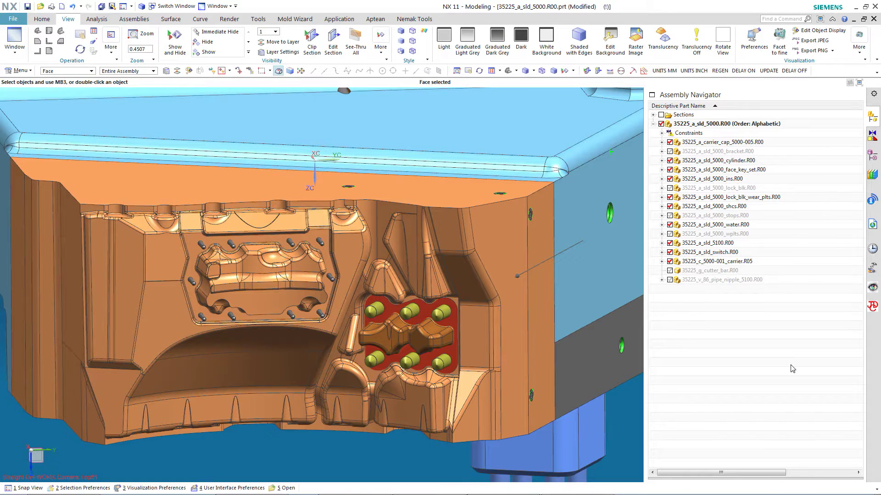
key(F8)
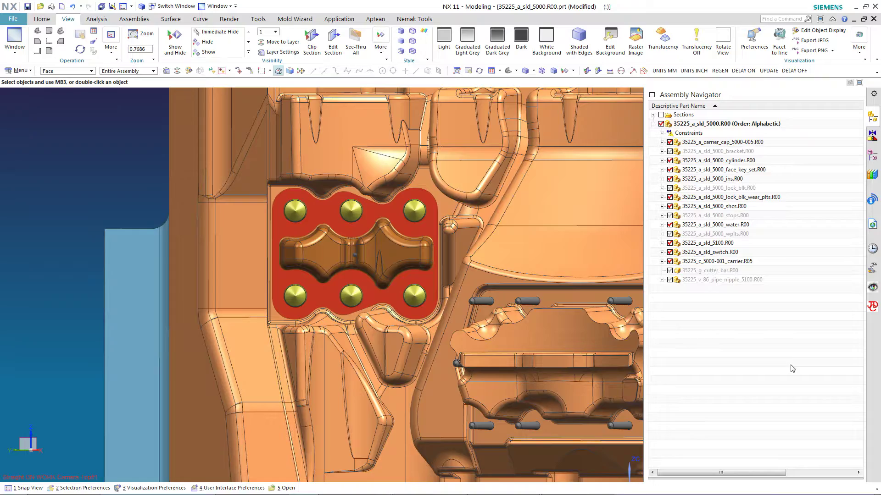
Compare the assembly in rotated, standard and nearest orthographic views, ending on an angled front view of the slide face
key(Home)
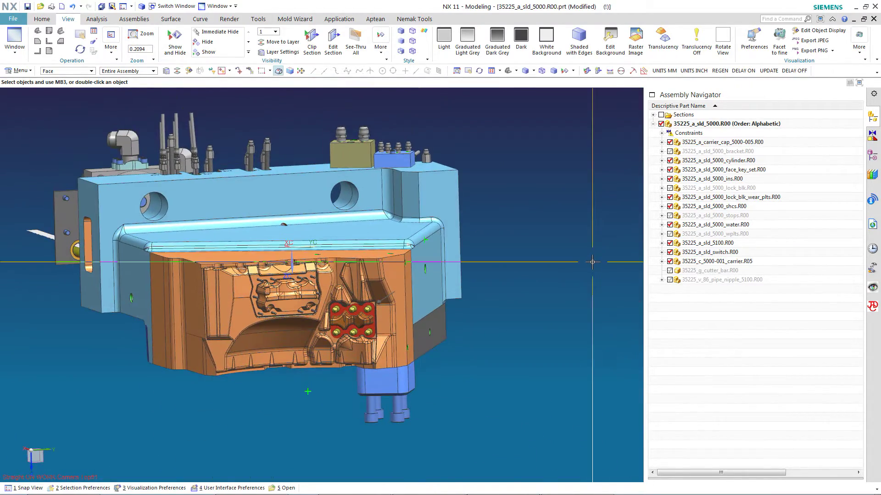
key(F8)
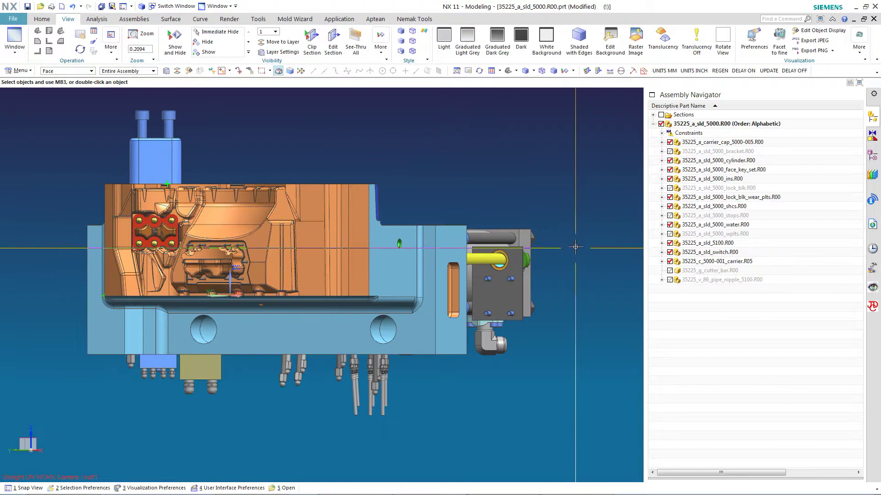
middle_drag(575, 246, 602, 219)
scroll(602, 219, down, 3)
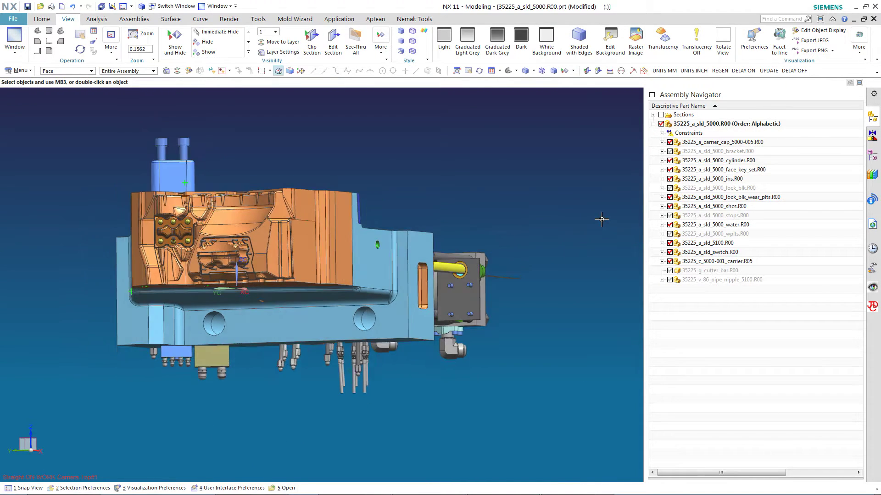
key(End)
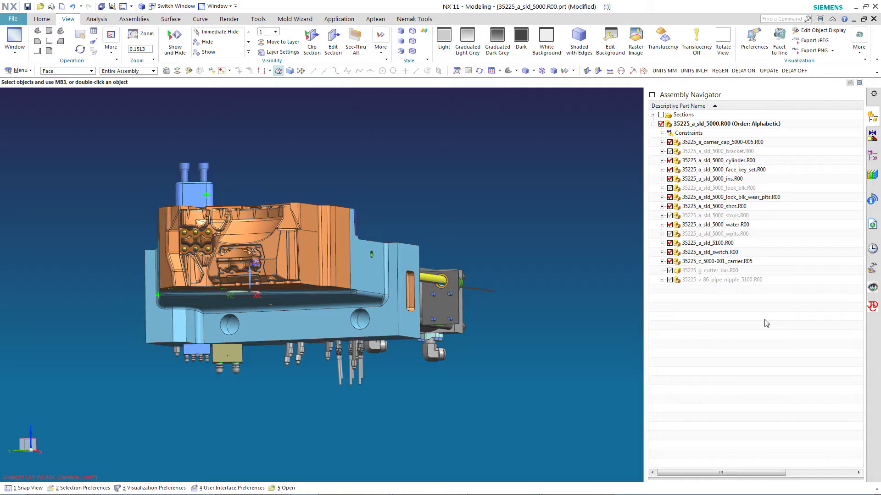
key(F8)
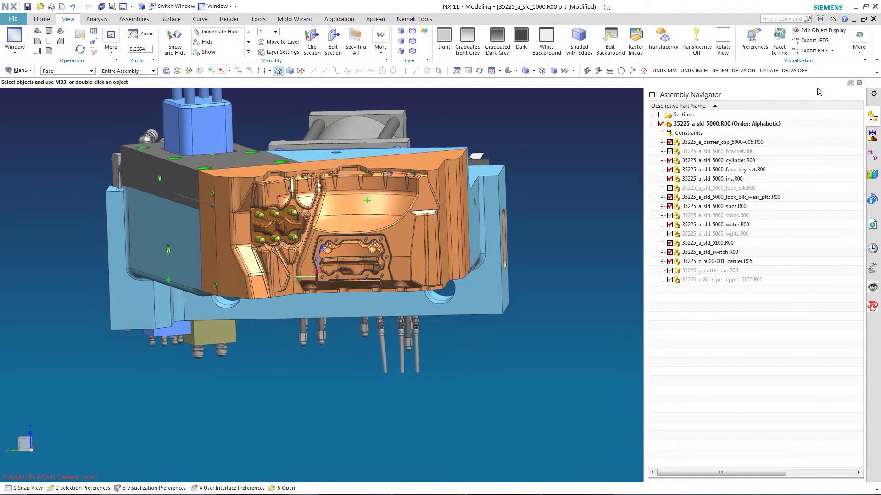
scroll(407, 251, up, 2)
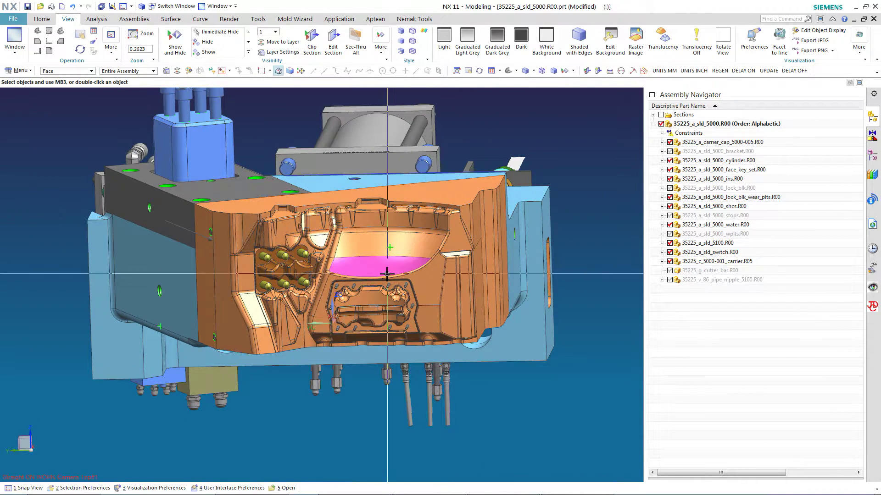
Set the selection type to No Selection Filter and select the orange slide face component in the model
click(84, 71)
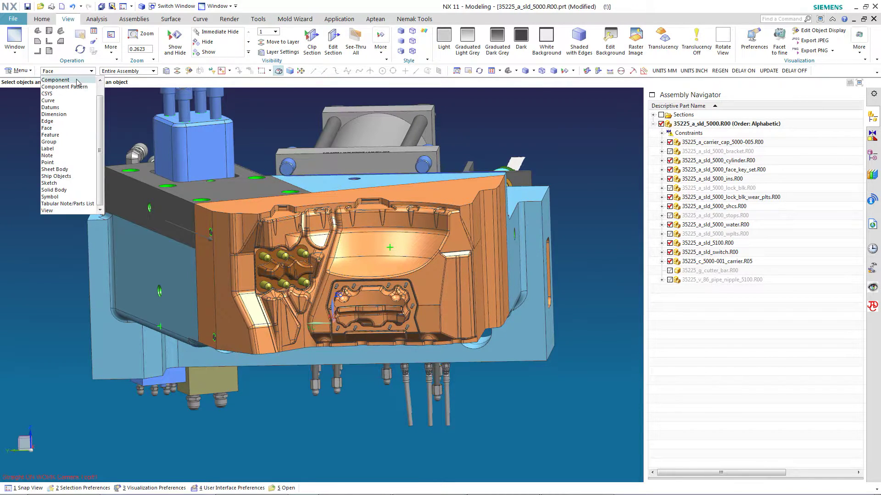
drag(101, 113, 103, 93)
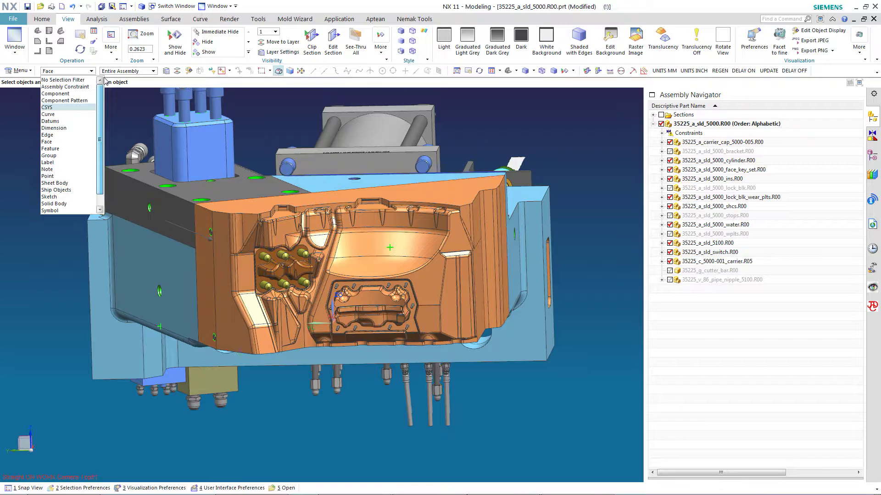
click(79, 80)
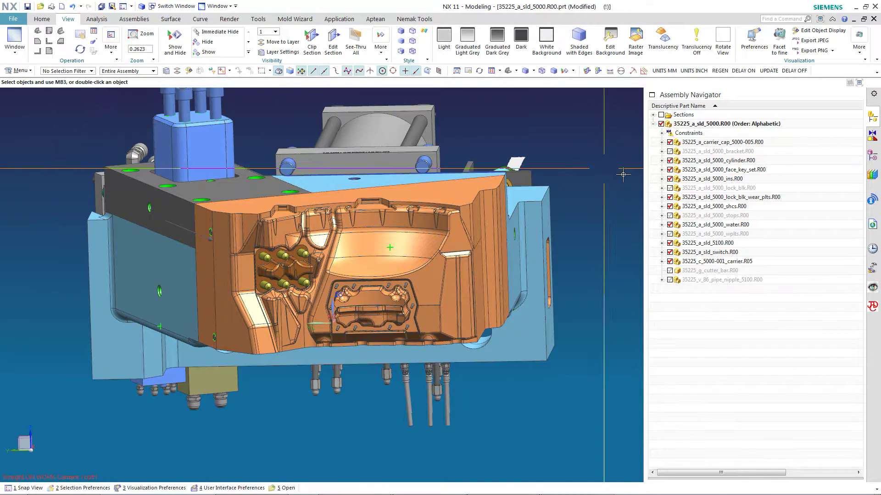
click(470, 227)
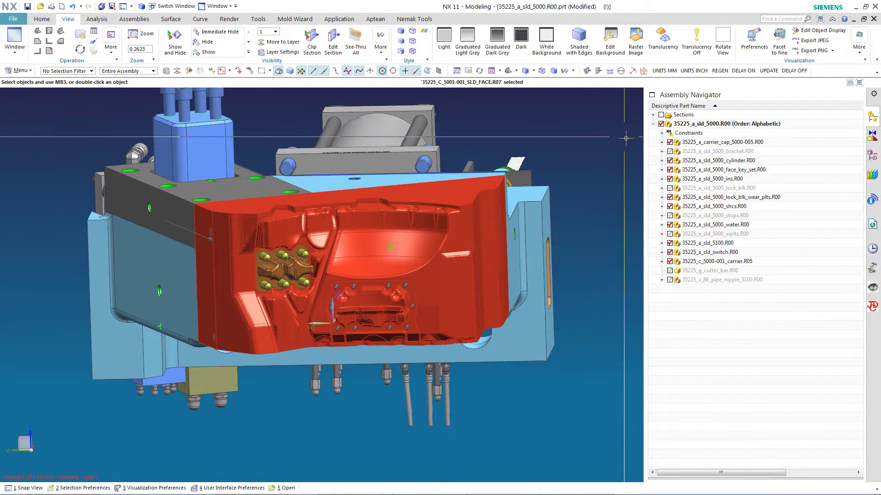
Expand the carrier cap, cylinder, face key set and insert subassemblies in the assembly tree to locate and select 35225_c_5001-001_sld_face.R07
click(662, 142)
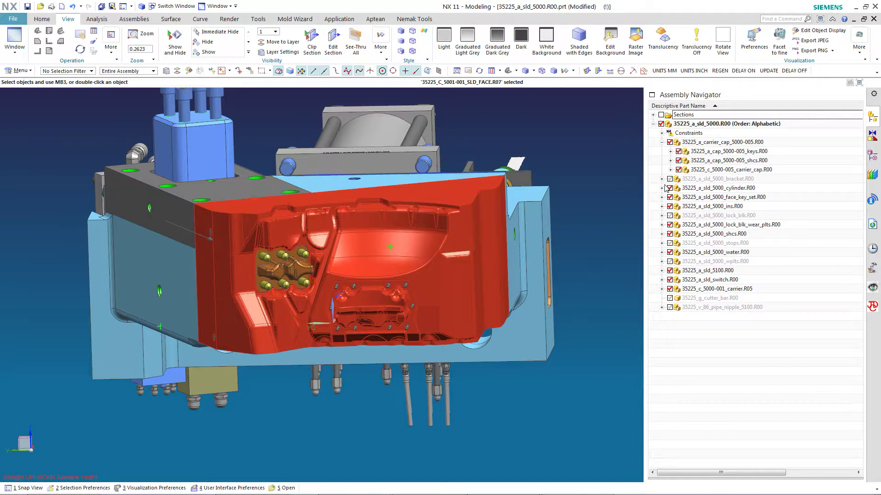
click(662, 188)
click(662, 243)
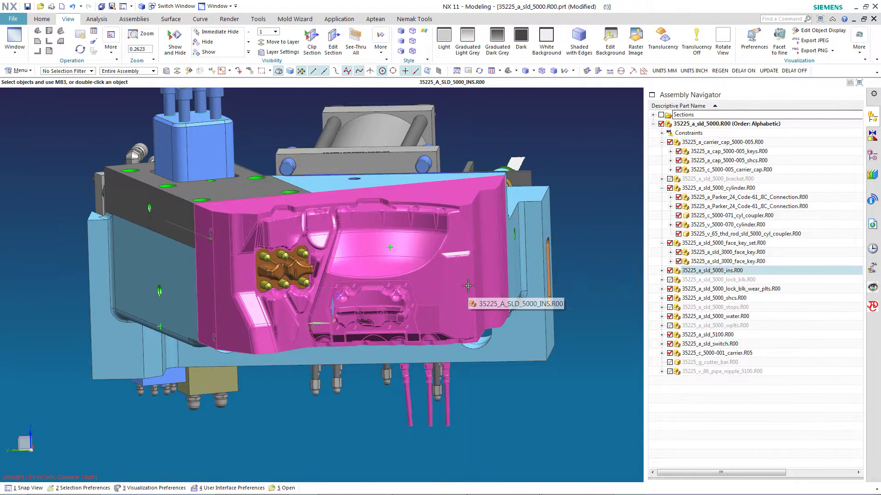
click(662, 270)
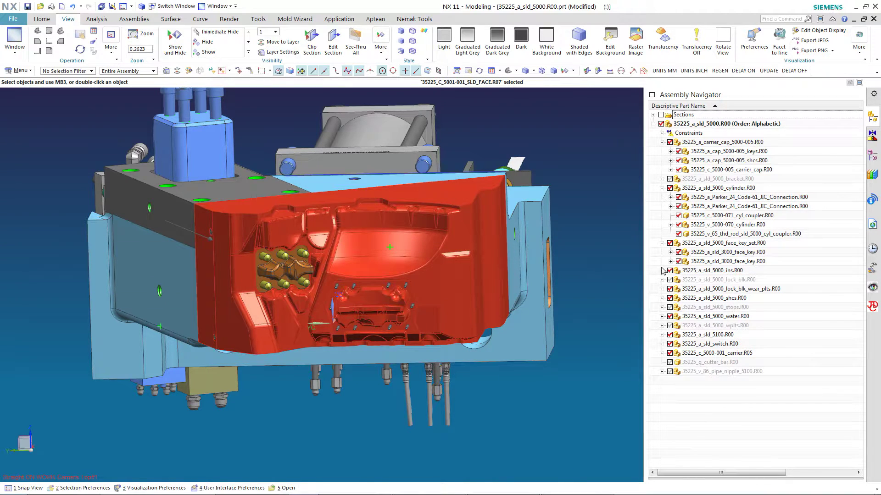
click(826, 371)
click(734, 289)
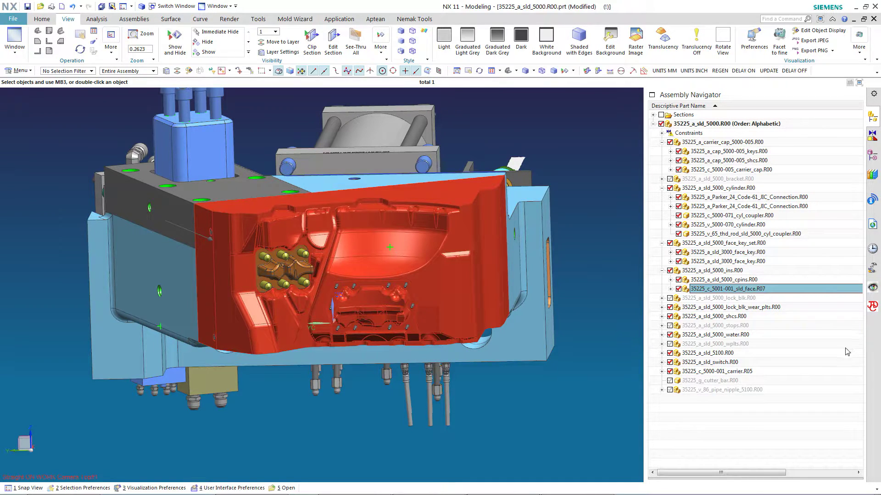
Collapse the carrier cap, cylinder, face key set and insert subassemblies in the assembly tree and clear the selection
click(662, 143)
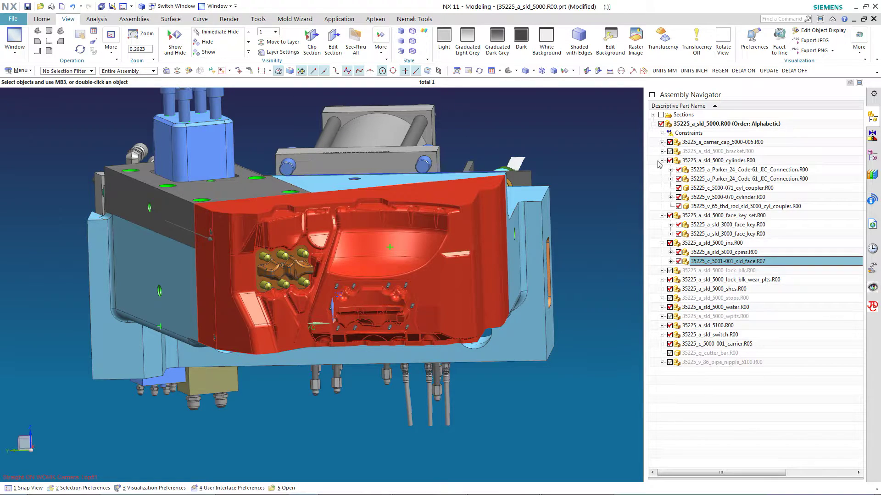
click(662, 161)
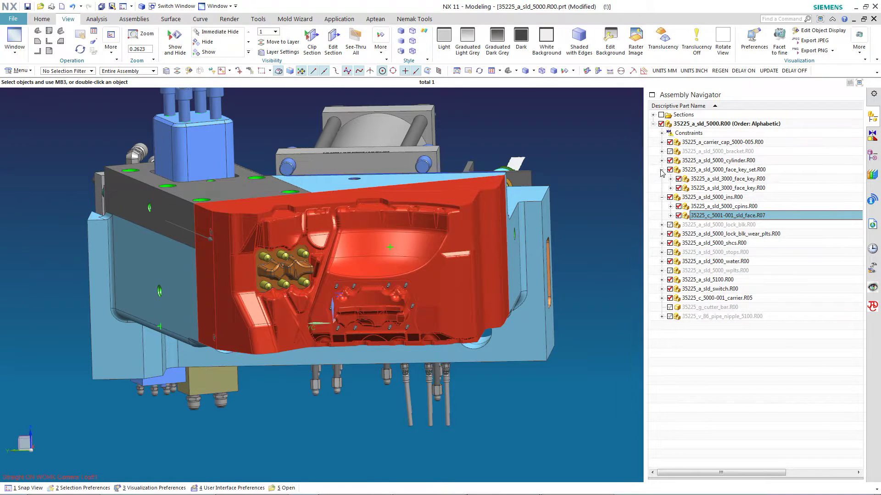
click(661, 169)
click(662, 178)
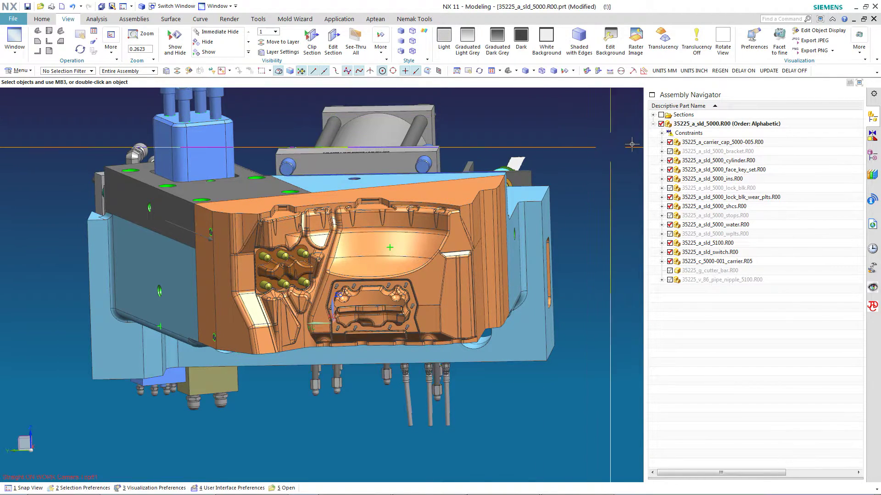
Select the slide face component in the model, locate it with Find in Navigator and clear the selection
key(Home)
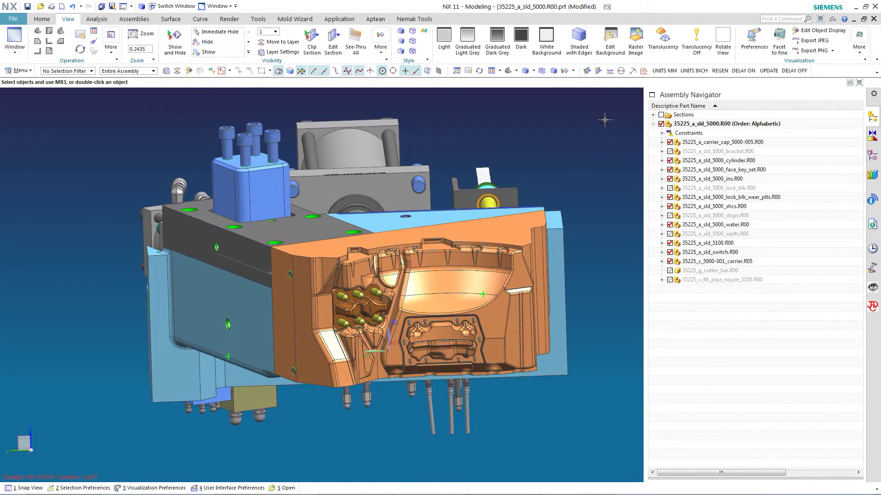
click(471, 255)
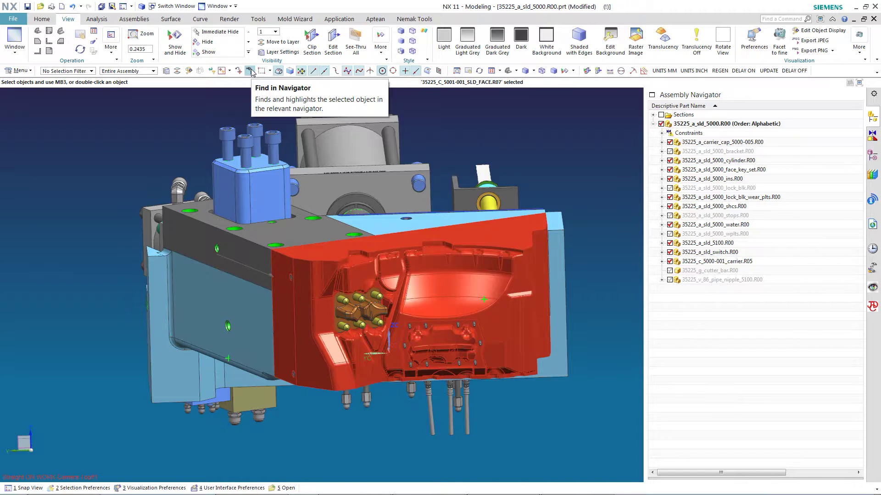
click(249, 70)
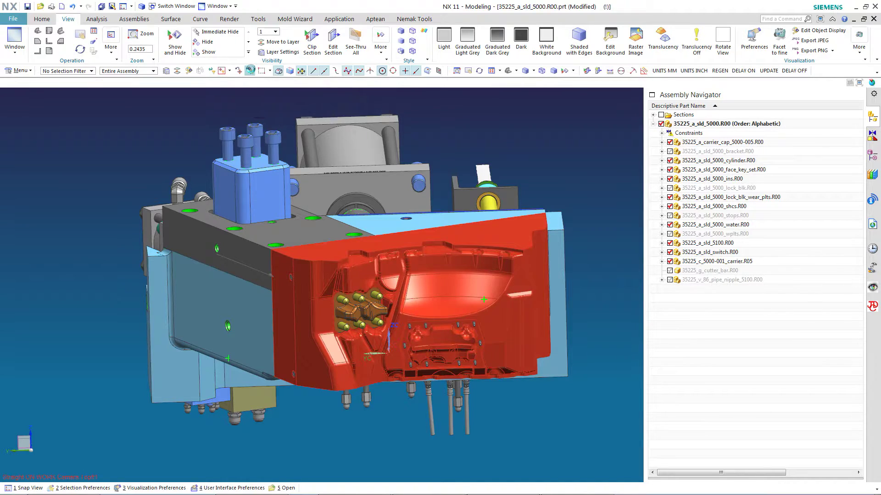
click(764, 373)
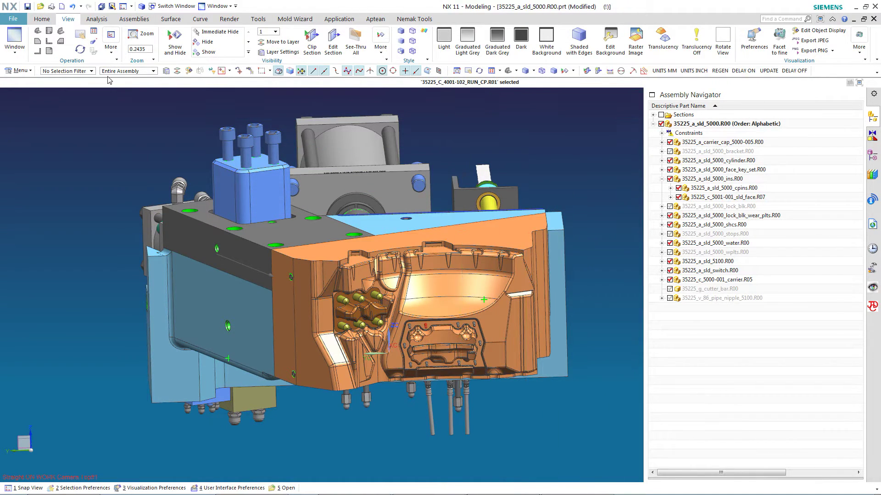
Locate the selected 35225_c_4001-102_RUN_cp core pin with Find in Navigator and clear the selection
click(248, 71)
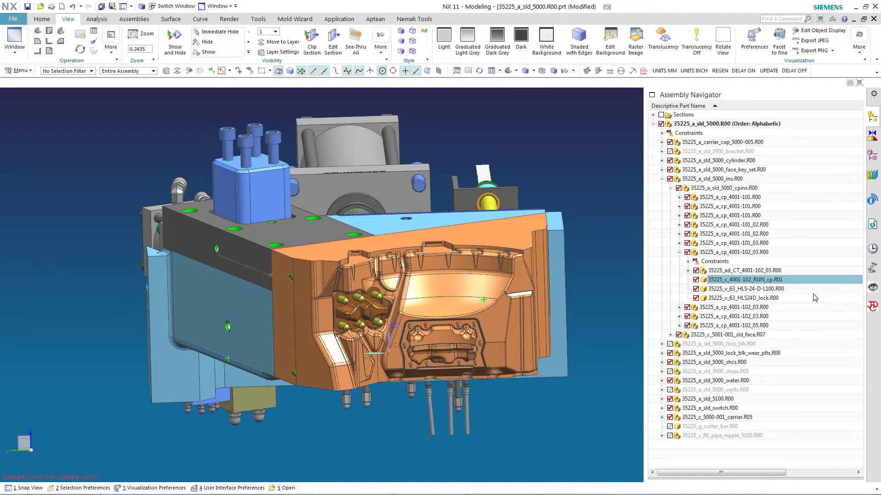
click(804, 405)
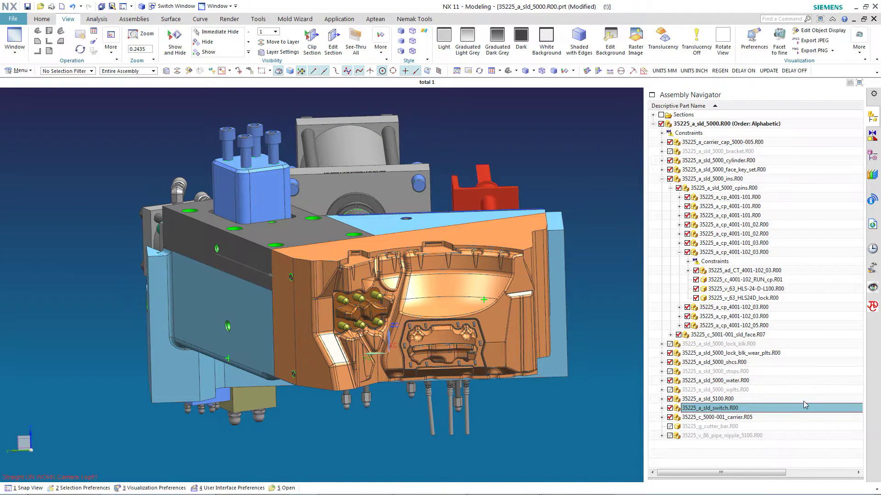
click(735, 464)
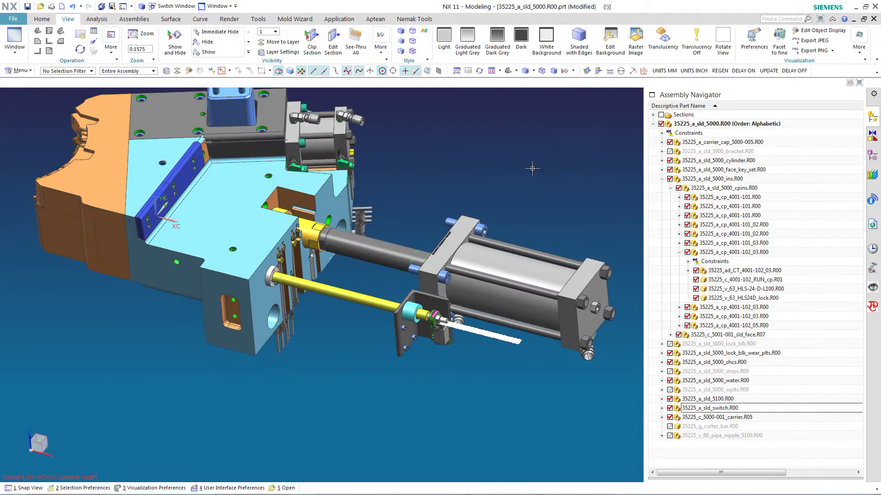
Select the 90-degree hose crimp fitting on the back of the slide, locate it with Find in Navigator and clear the selection
scroll(425, 321, up, 2)
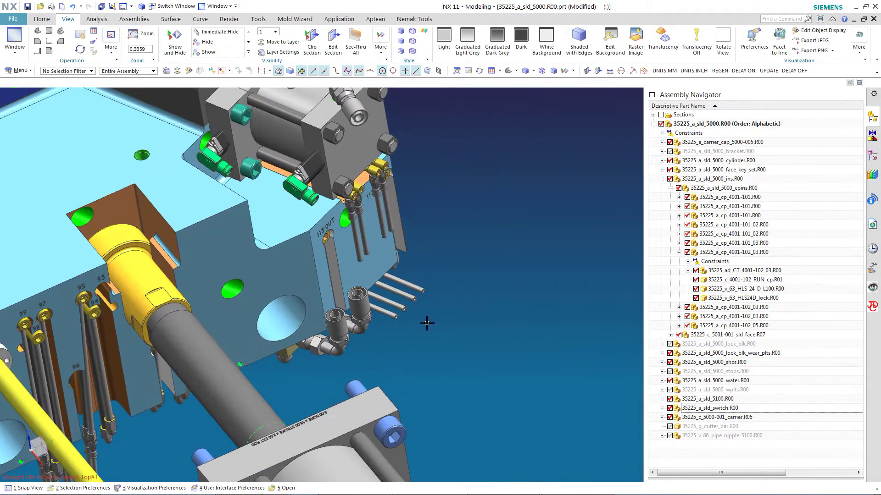
click(350, 300)
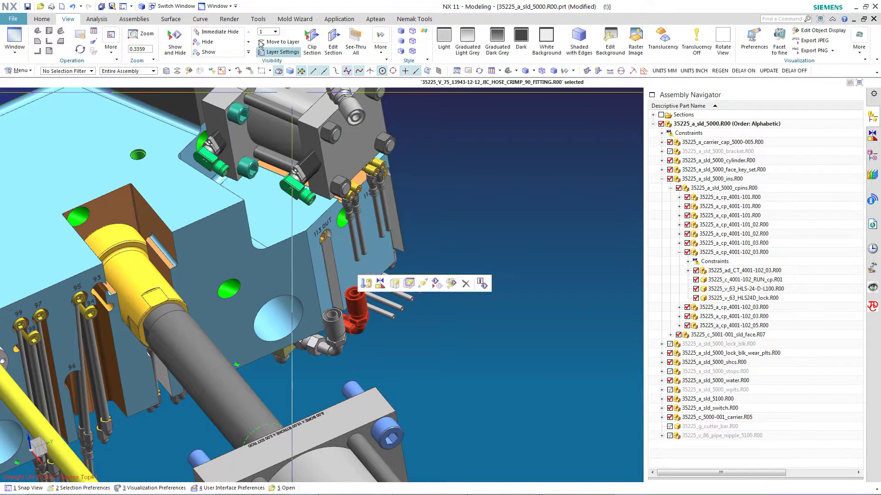
click(249, 71)
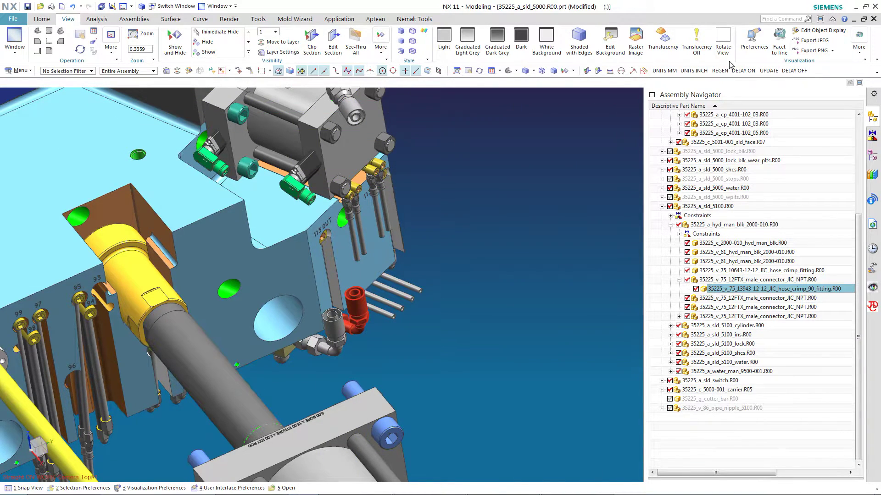
scroll(661, 240, up, 3)
scroll(661, 239, up, 5)
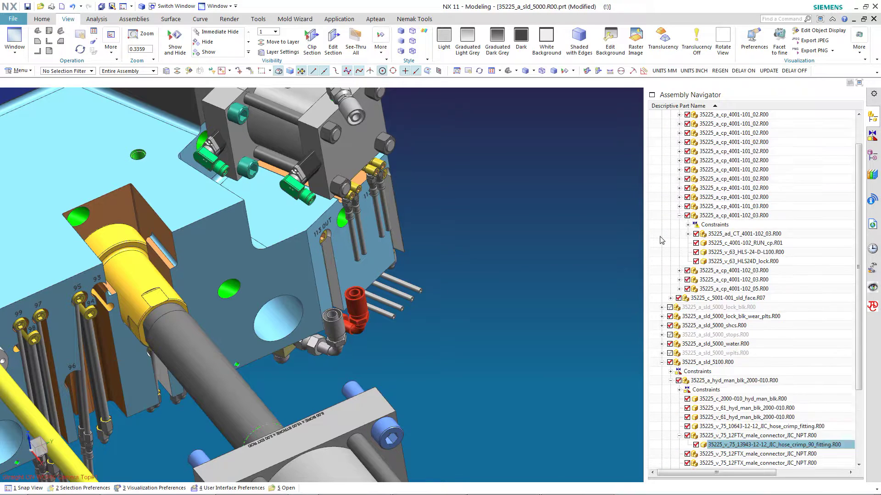
scroll(663, 242, down, 5)
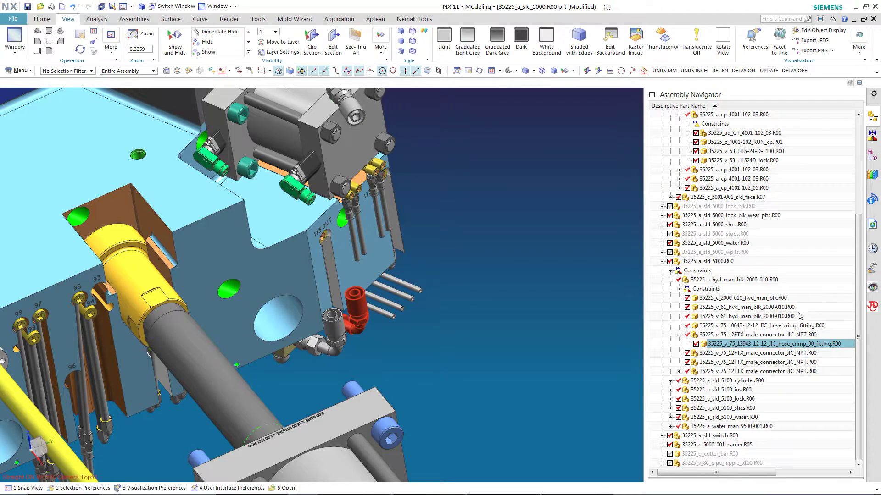
right_click(730, 346)
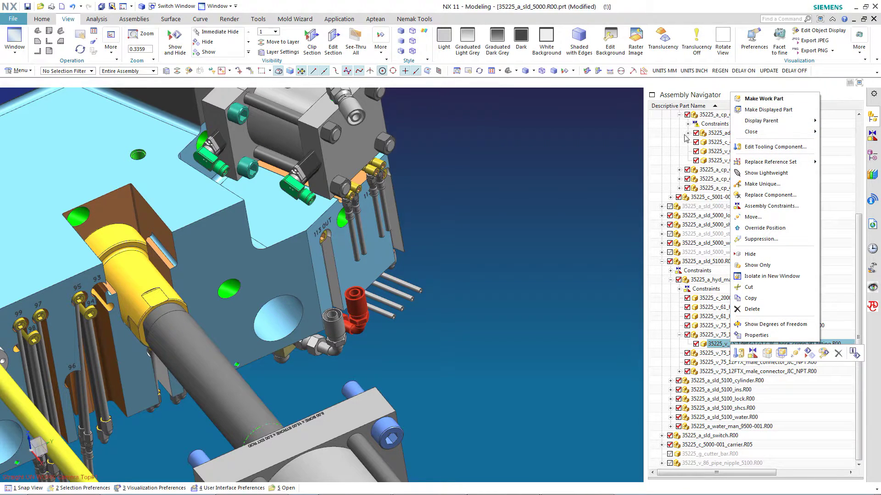
click(657, 175)
click(656, 175)
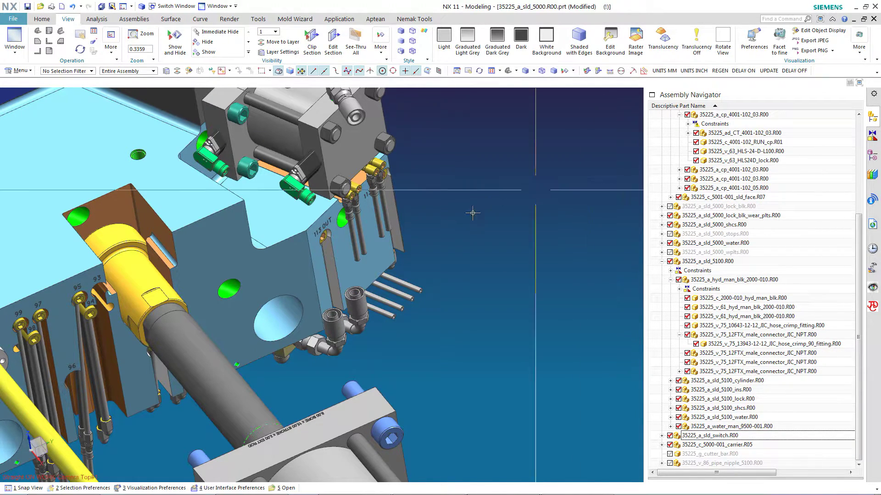
Make the light blue carrier the work part and locate the Linked Body of its large round hole in the Part Navigator
double_click(290, 258)
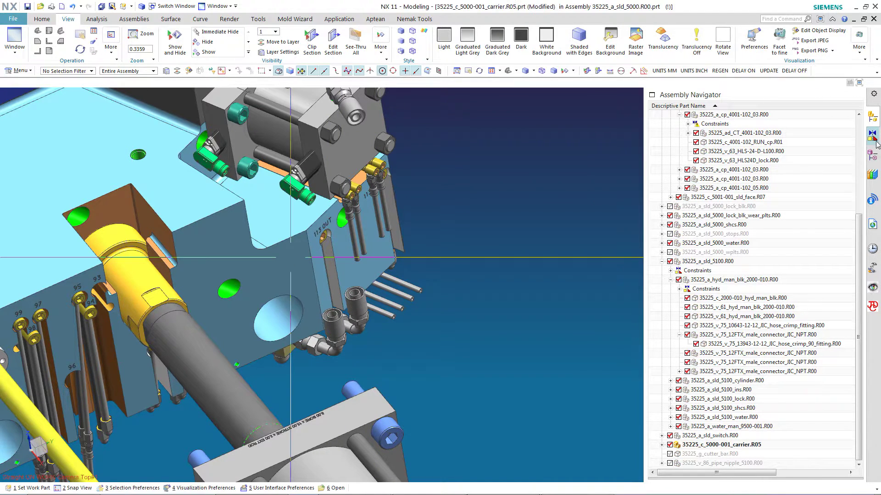
click(873, 156)
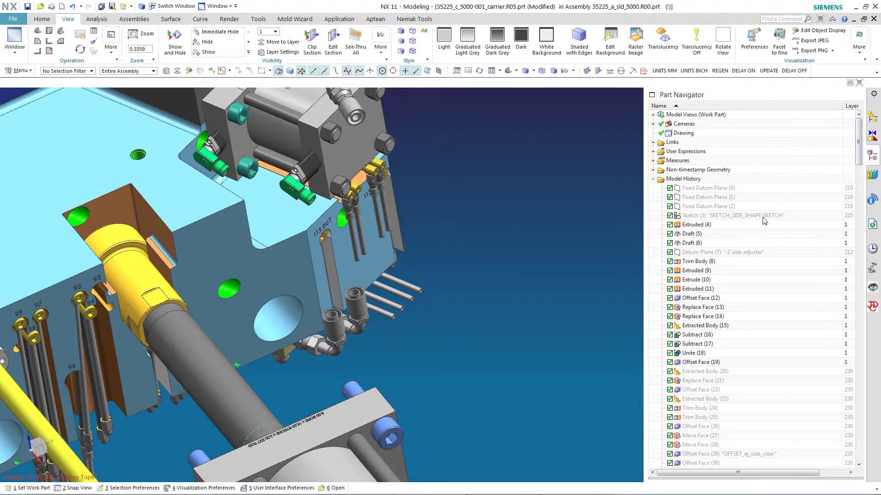
click(287, 319)
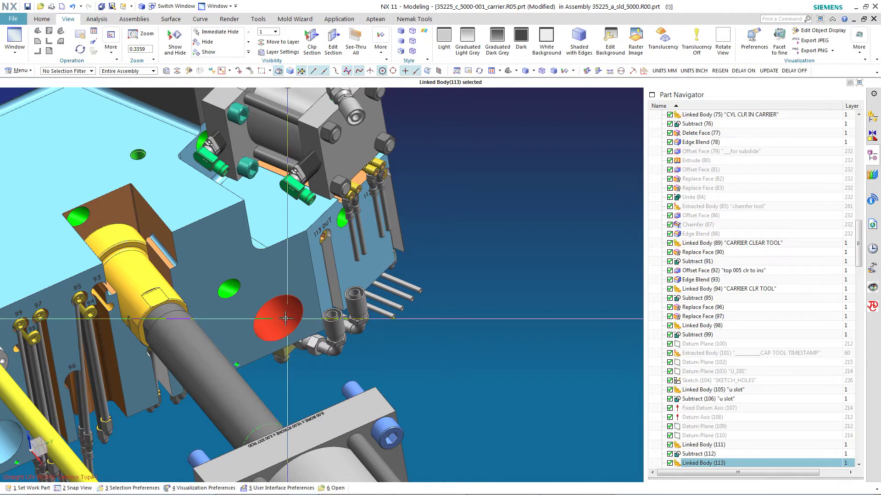
click(249, 70)
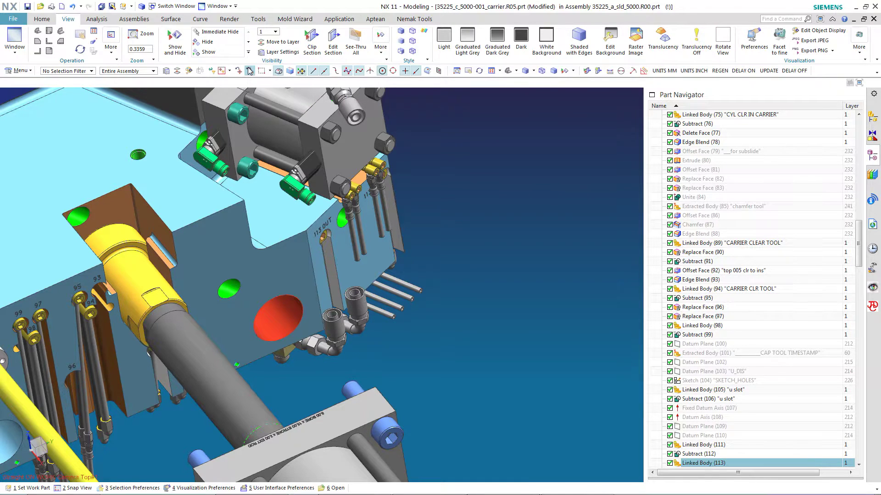
scroll(780, 365, down, 2)
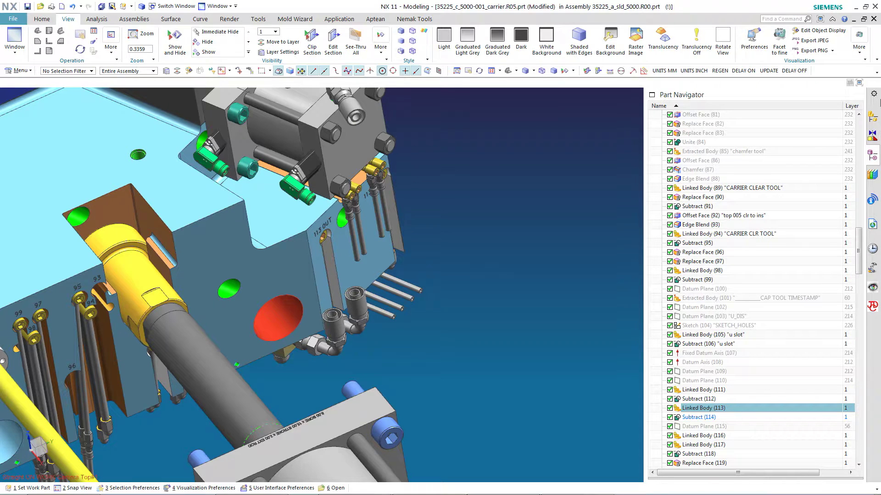
key(Escape)
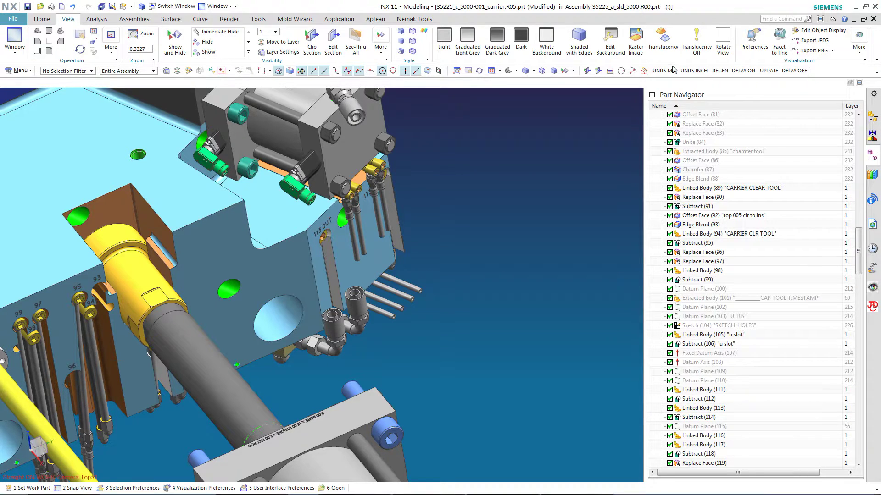
Return the slide assembly to the trimetric view and switch to the NX 12 session, showing a_sld_3000.R00 in the same orientation
scroll(617, 140, down, 5)
key(Home)
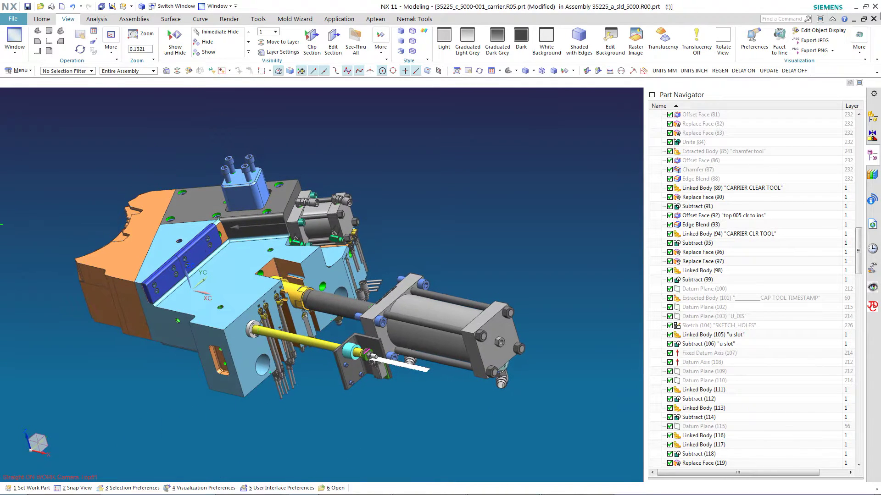
click(855, 8)
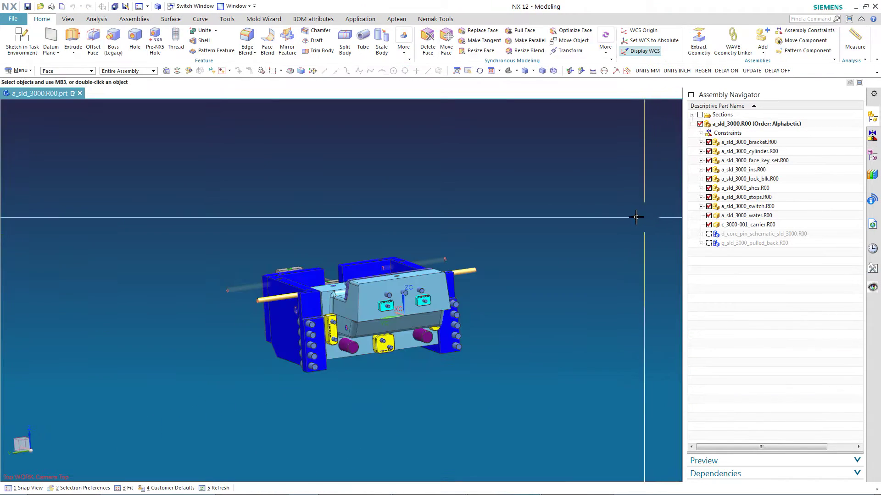
key(Home)
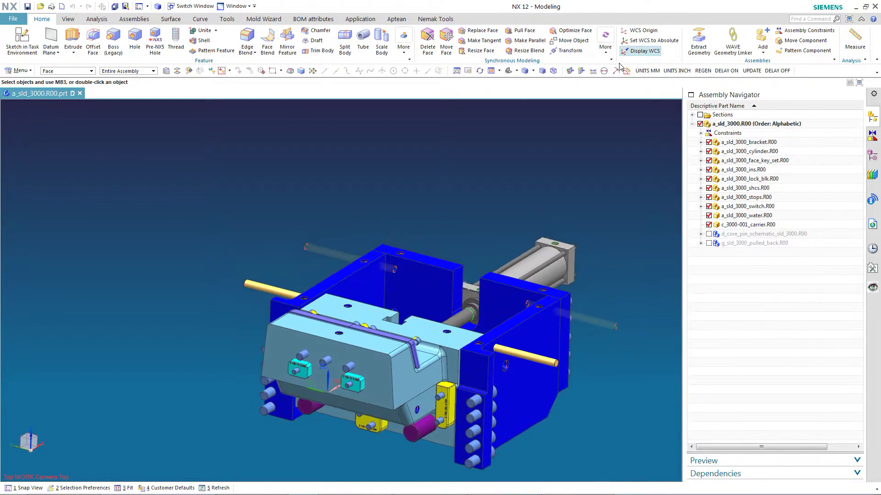
Open the Customer Defaults and search them for "measurement"
click(19, 70)
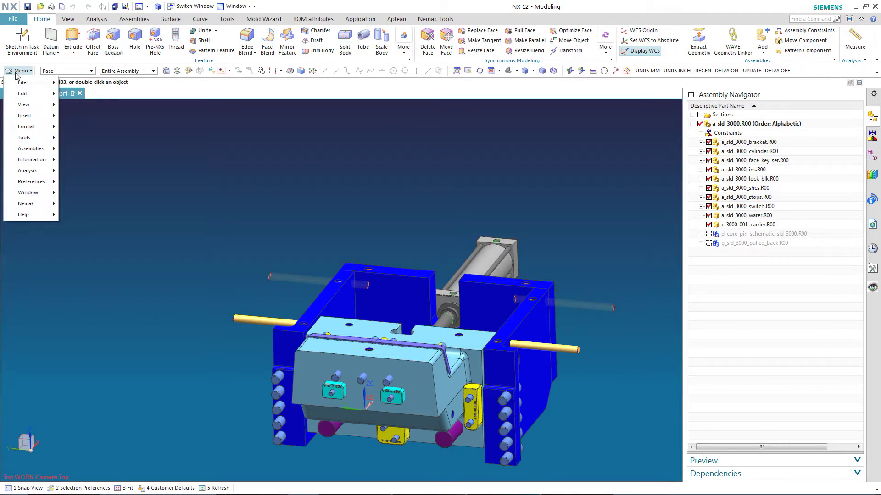
mouse_move(39, 83)
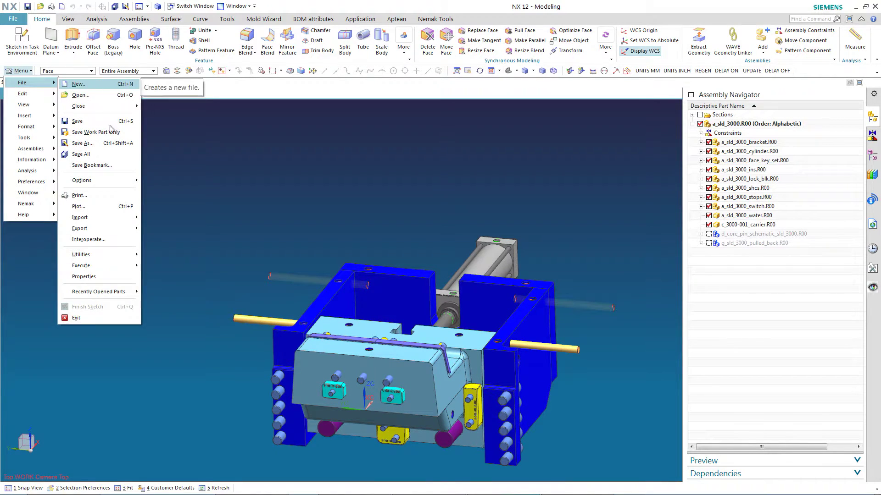
mouse_move(92, 255)
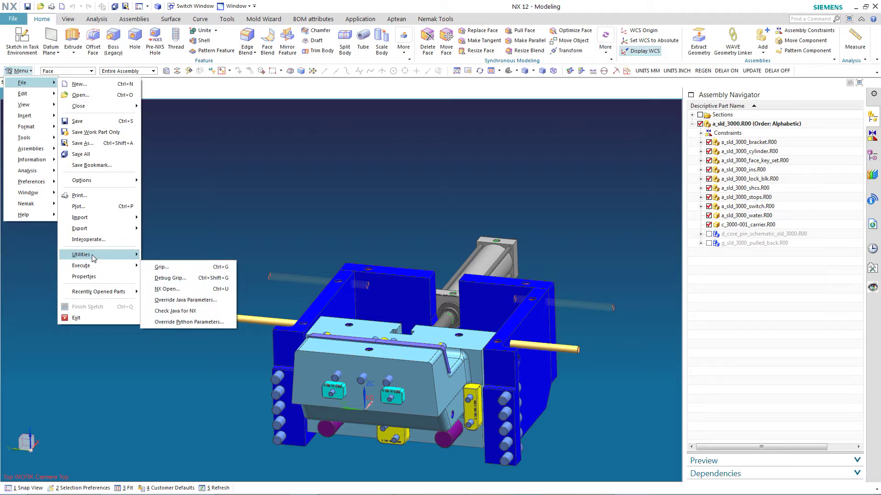
click(158, 255)
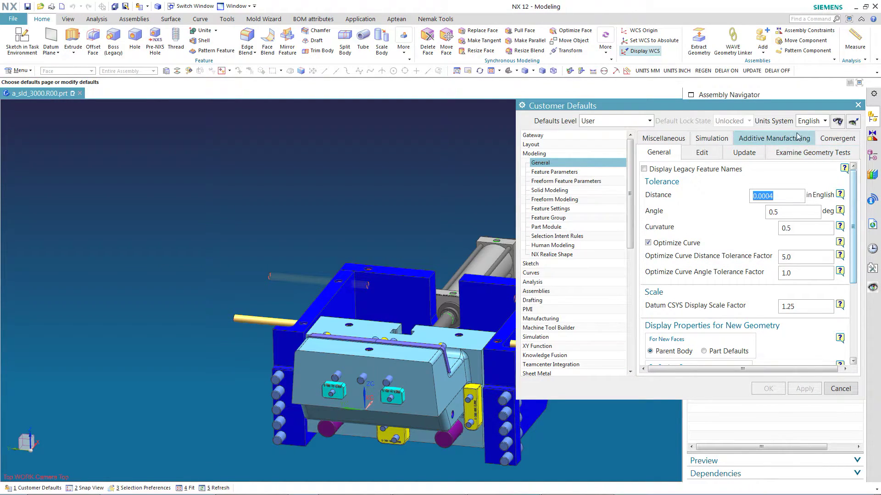
click(836, 121)
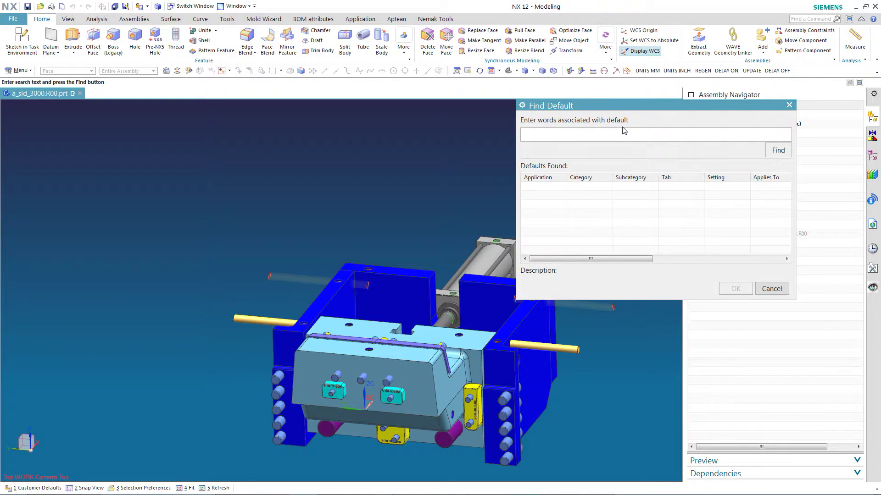
text(measurement)
key(Return)
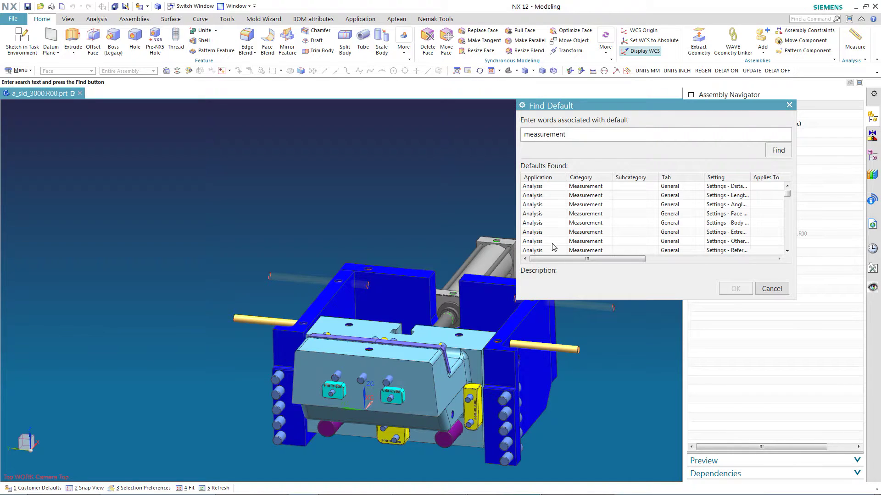
Go to the Analysis distance measurement default, review the general Measurement settings and close the Customer Defaults
click(543, 188)
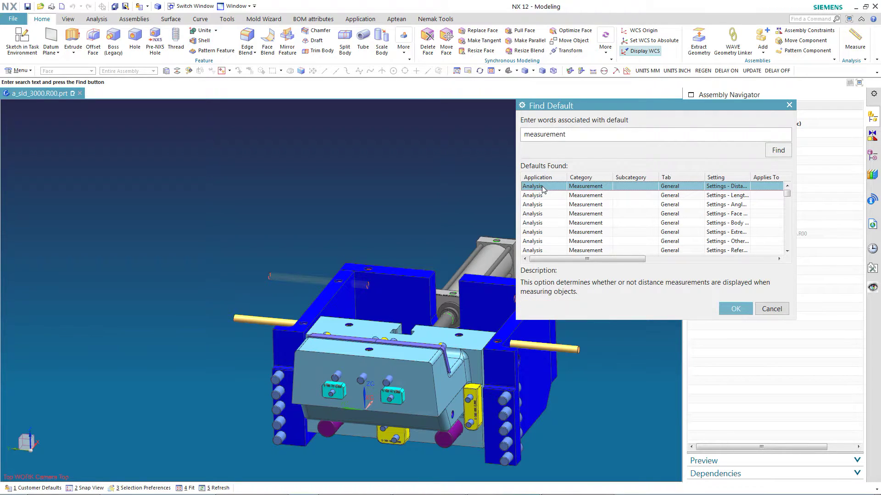
click(735, 308)
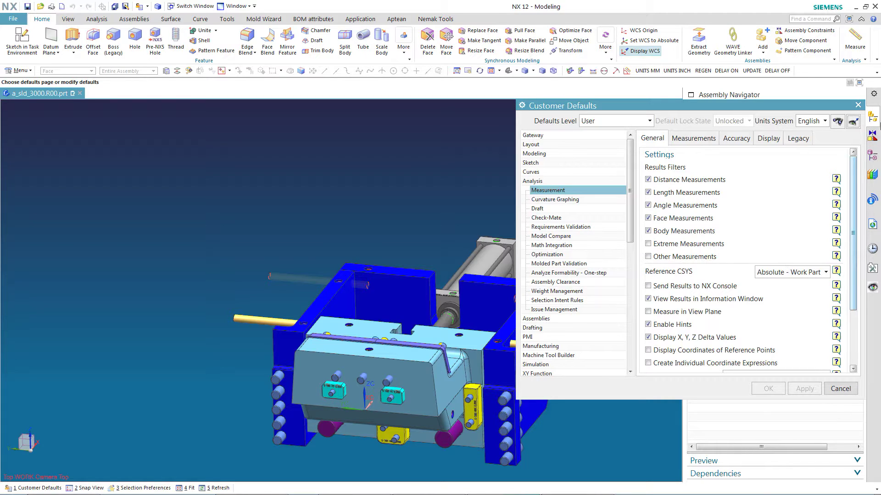
click(858, 105)
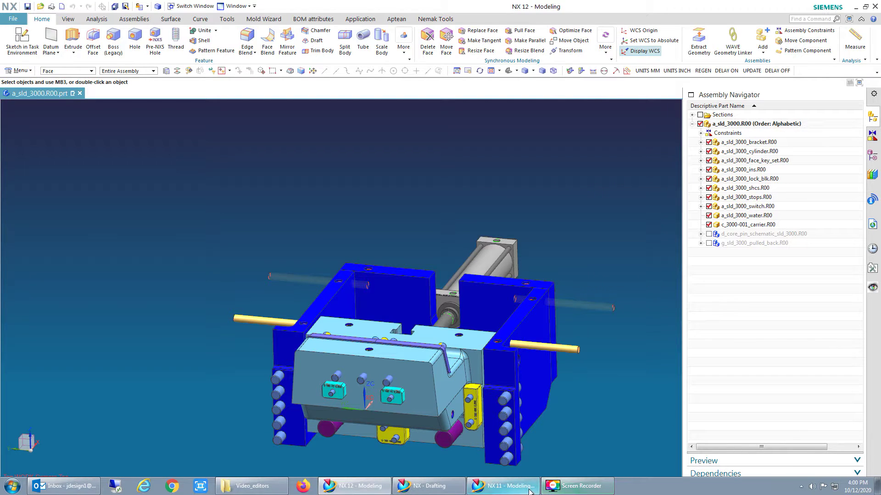
Switch to the NX Drafting session with d_opener.prt and collapse the sheet's view list in the Part Navigator
click(426, 486)
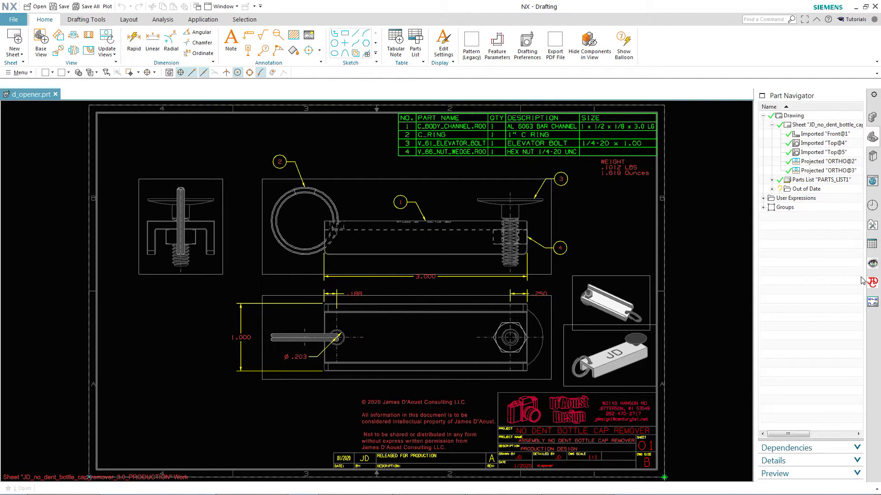
scroll(837, 269, down, 2)
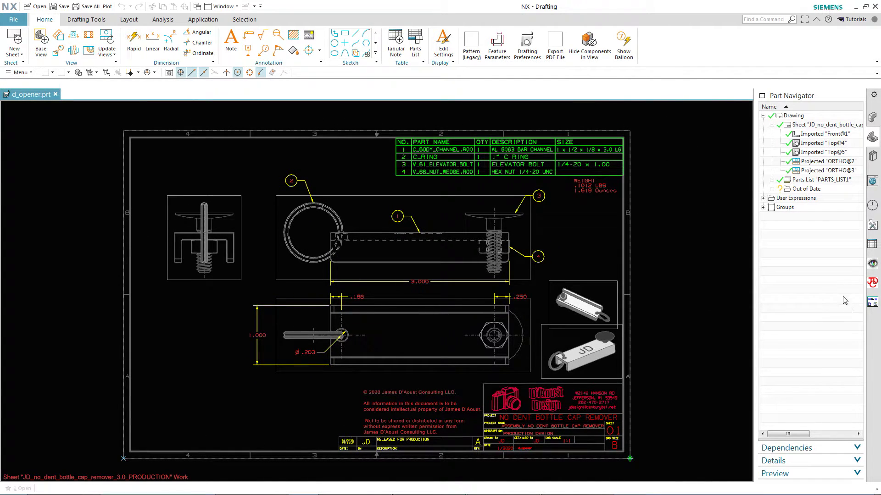
click(772, 125)
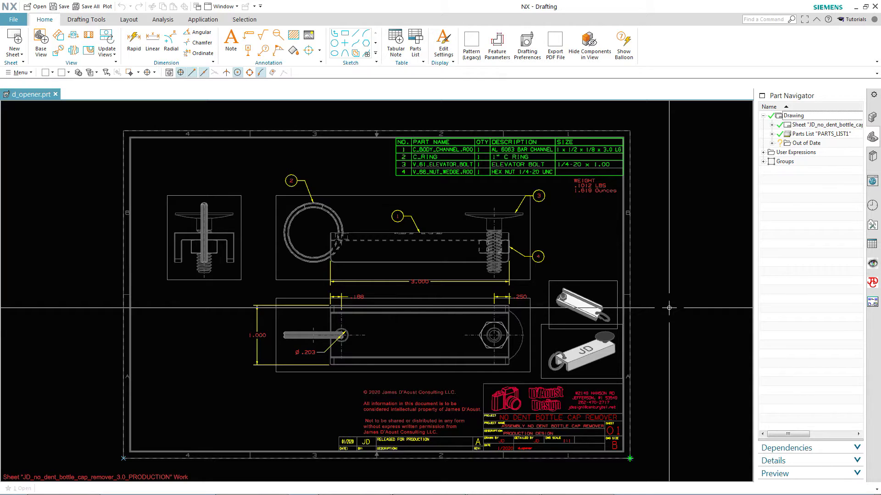
Review the template sizes offered for a new sheet without creating one
click(9, 38)
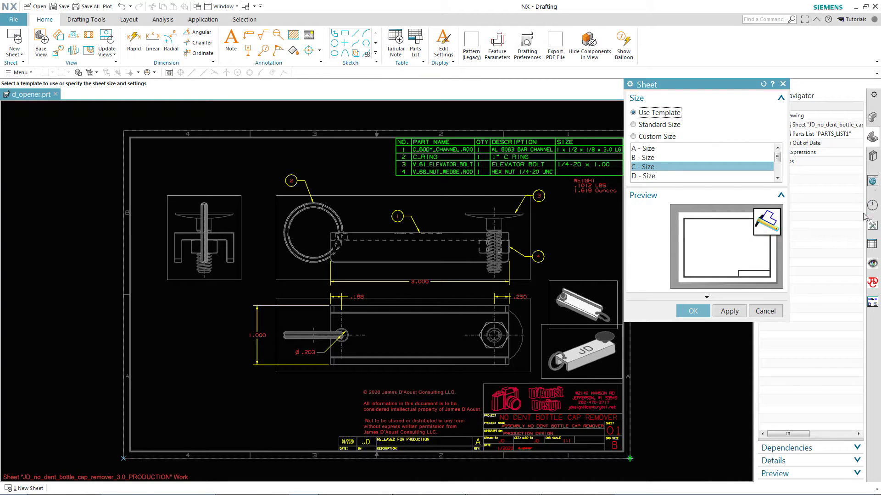
click(766, 311)
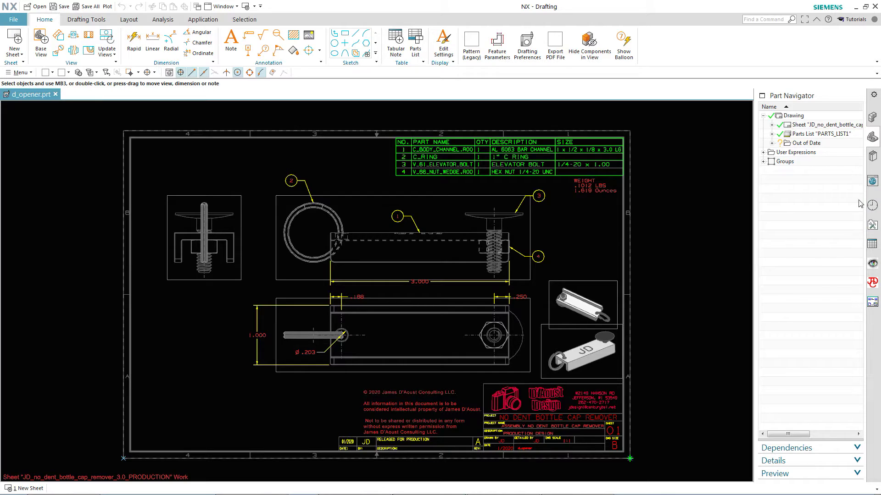
Copy the sheet "JD_no_dent_bottle_cap_remover_3.0_PRODUCTION" and paste it as a second sheet in the Part Navigator
click(802, 128)
right_click(802, 128)
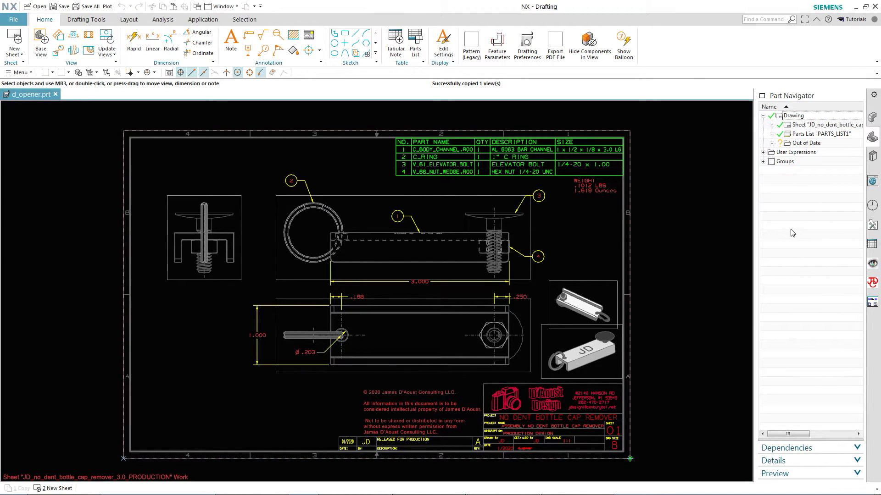
right_click(797, 228)
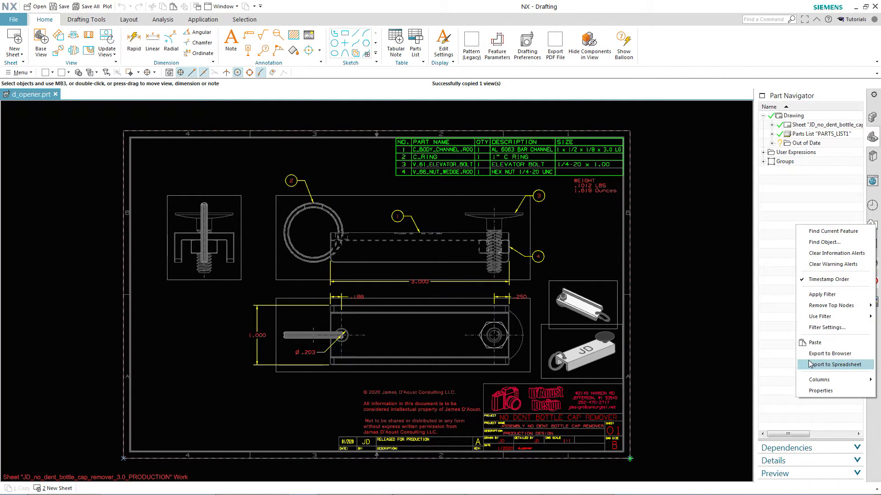
click(814, 343)
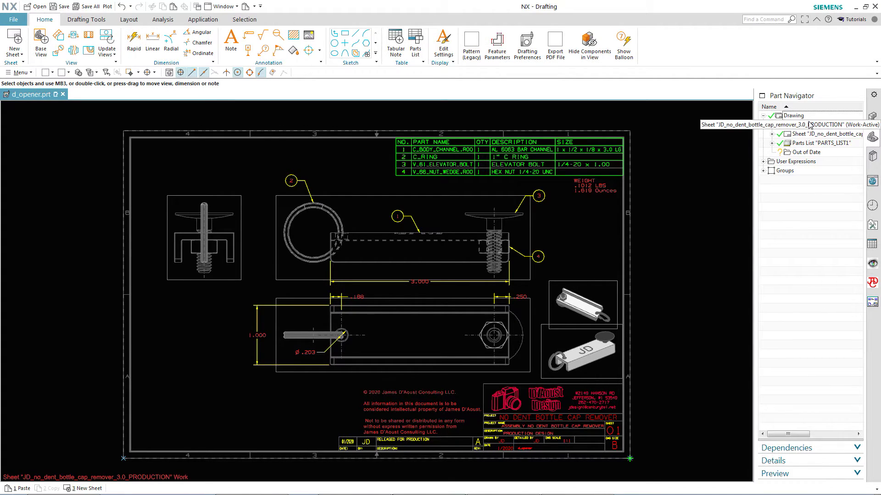
Widen the Part Navigator and its Name column to show the full sheet names, and open the pasted sheet copy
drag(753, 120, 679, 120)
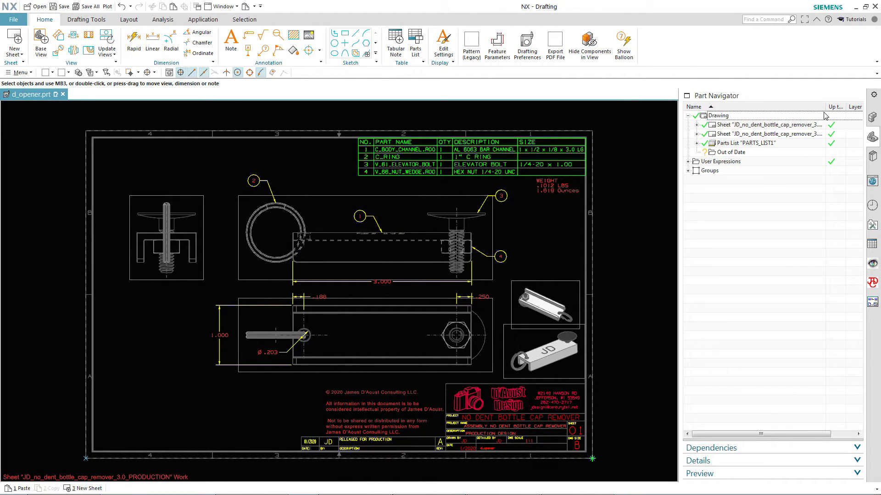
double_click(826, 106)
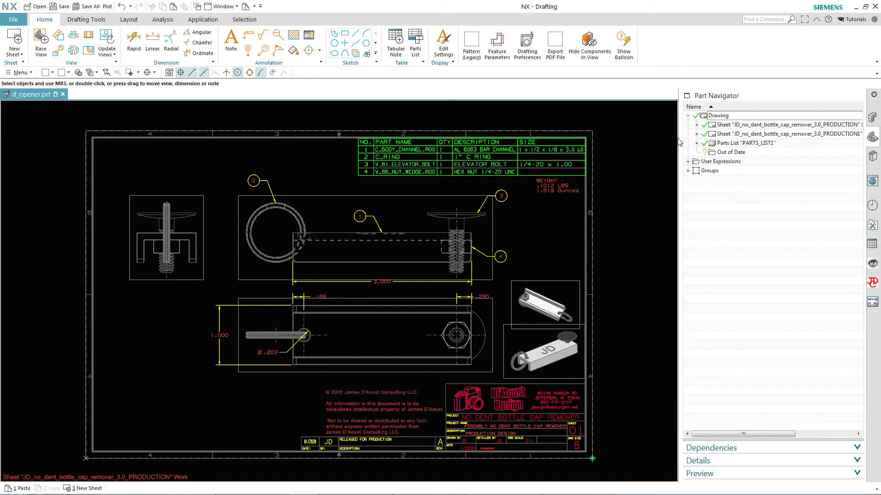
drag(679, 138, 628, 132)
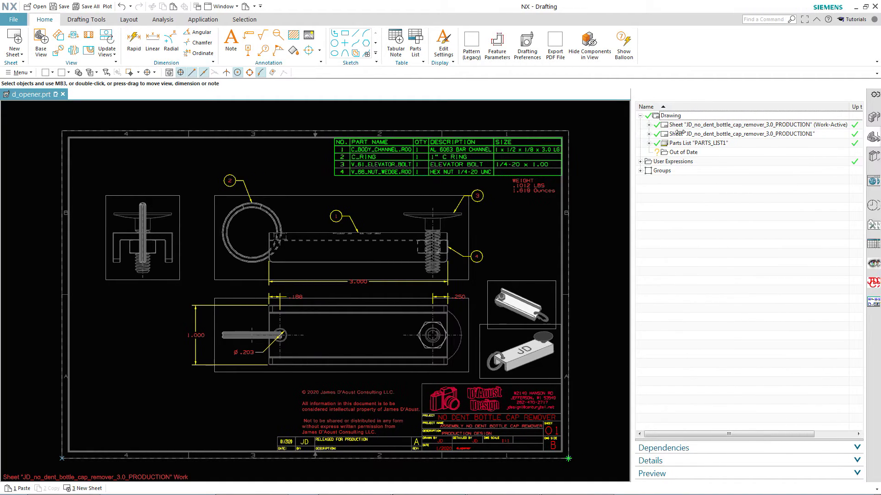
click(805, 134)
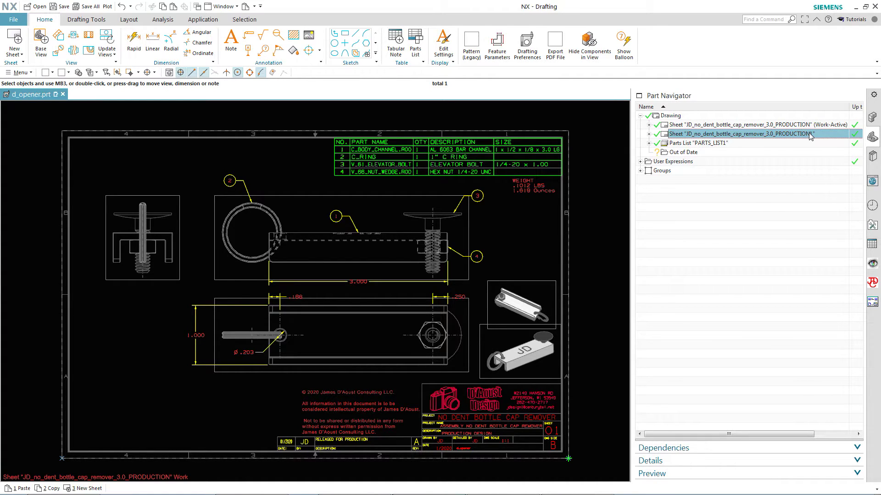
double_click(810, 134)
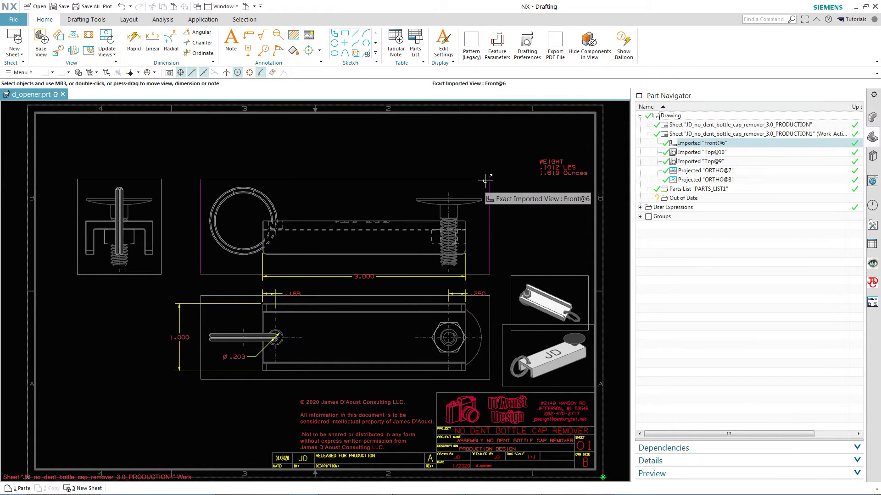
Delete the front view, both projected views and the two shaded isometric views from the copied sheet
click(490, 301)
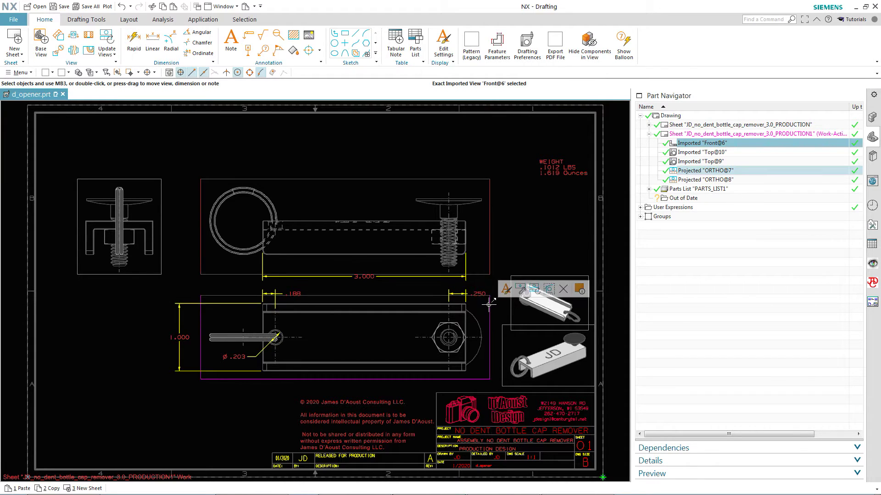
click(149, 185)
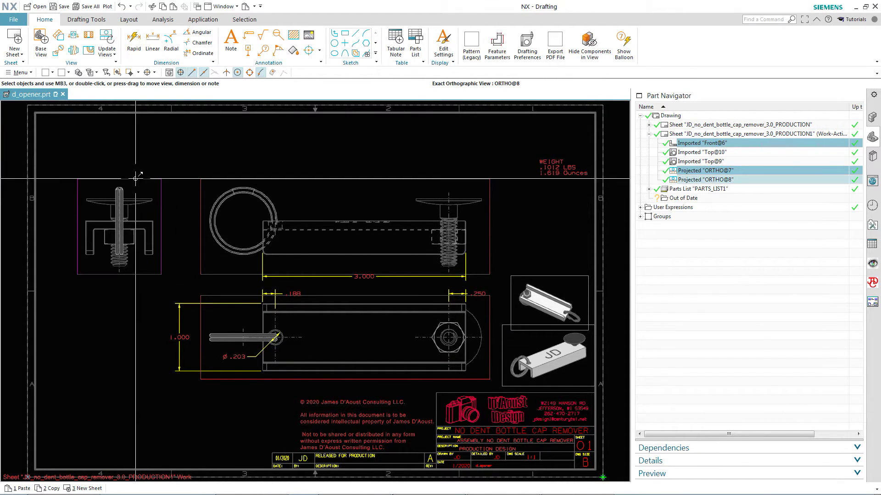
click(511, 292)
click(502, 326)
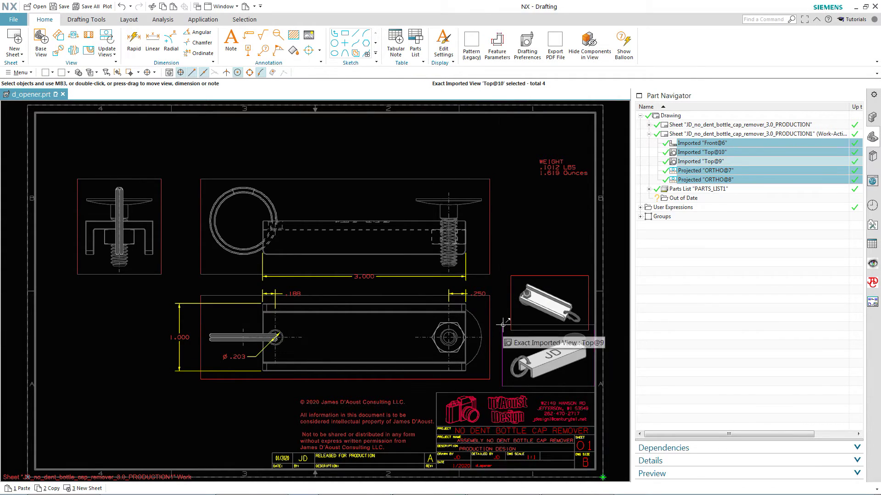
key(Delete)
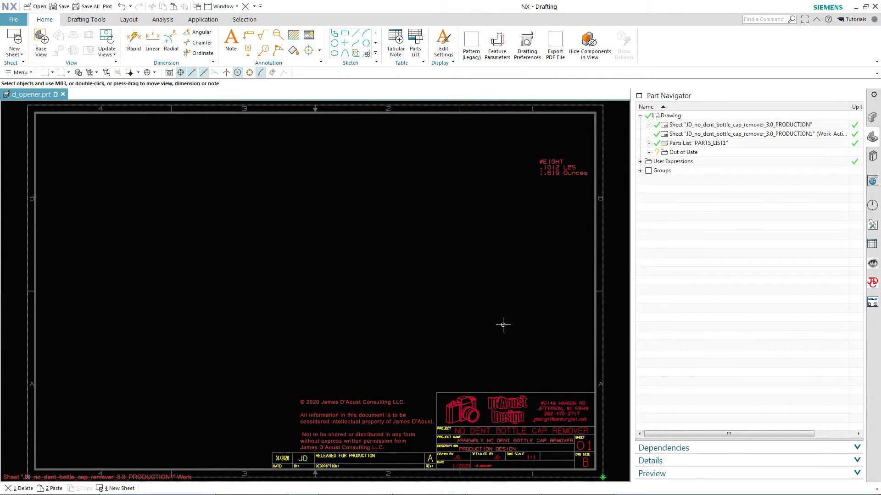
Check the original sheet, return to the copied sheet and delete its WEIGHT note
double_click(700, 125)
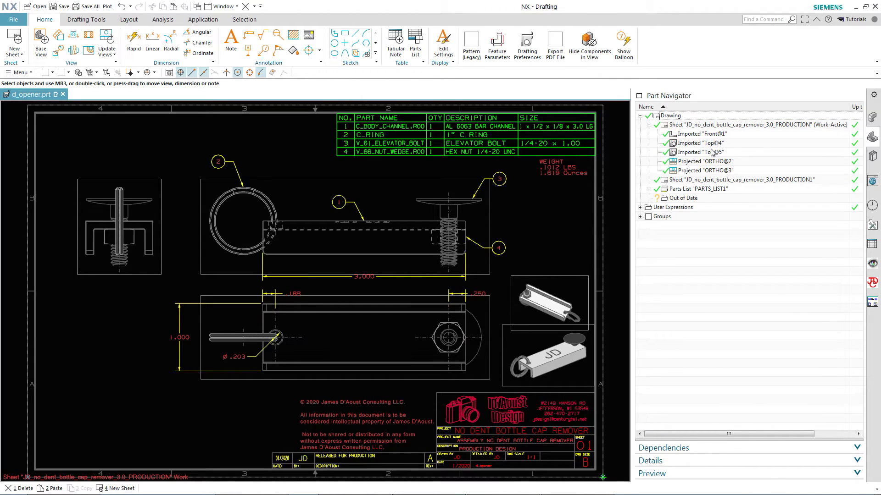
double_click(704, 180)
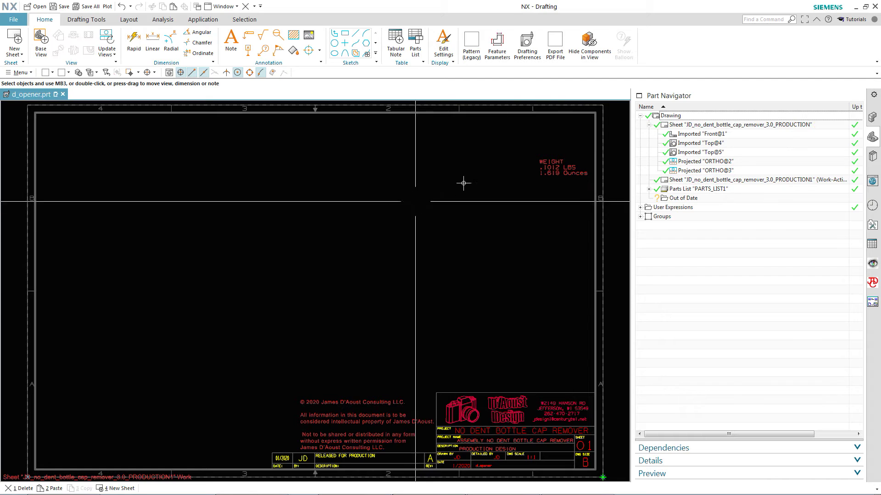
click(543, 161)
key(Delete)
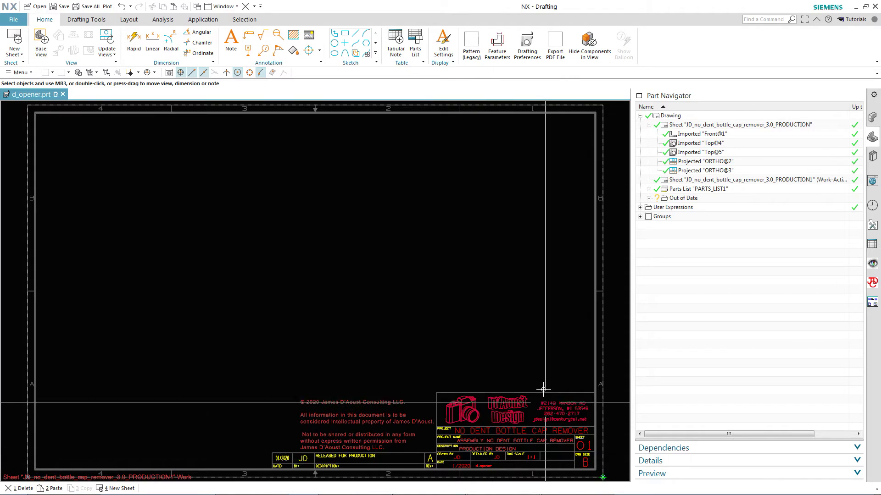
Change the sheet number note in the copy's title block to 02, then compare the copy with the original sheet
double_click(581, 449)
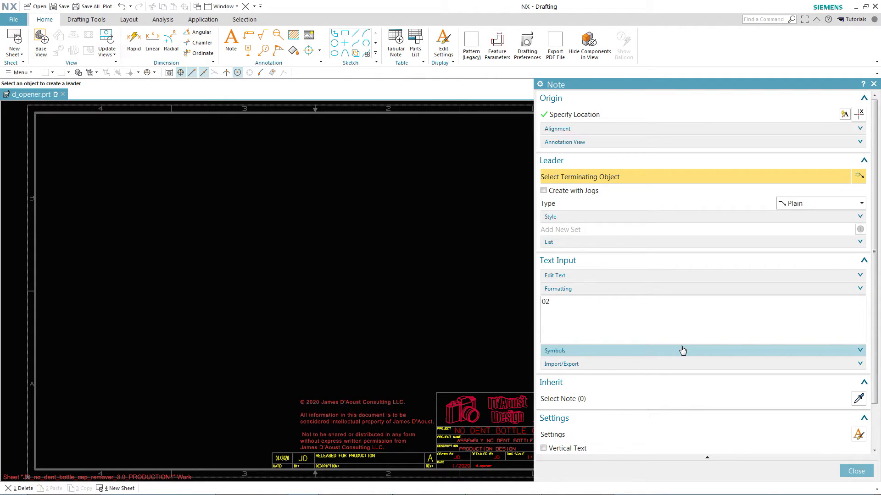
click(847, 471)
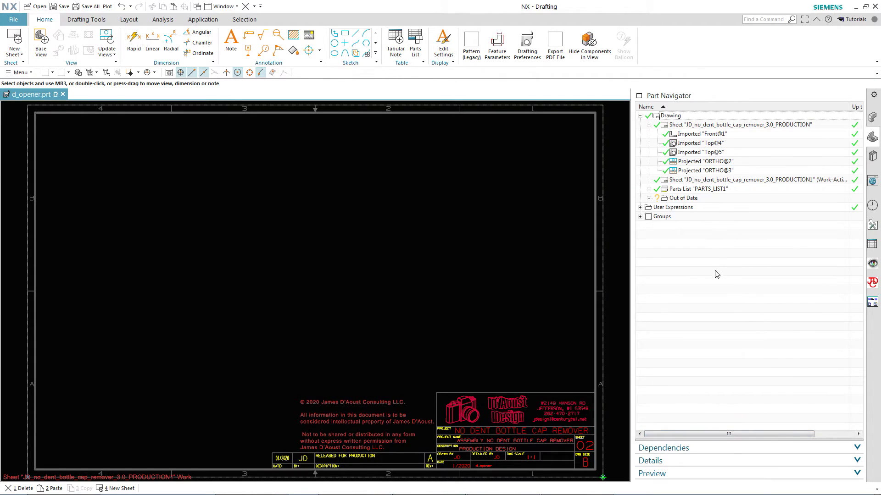
double_click(730, 125)
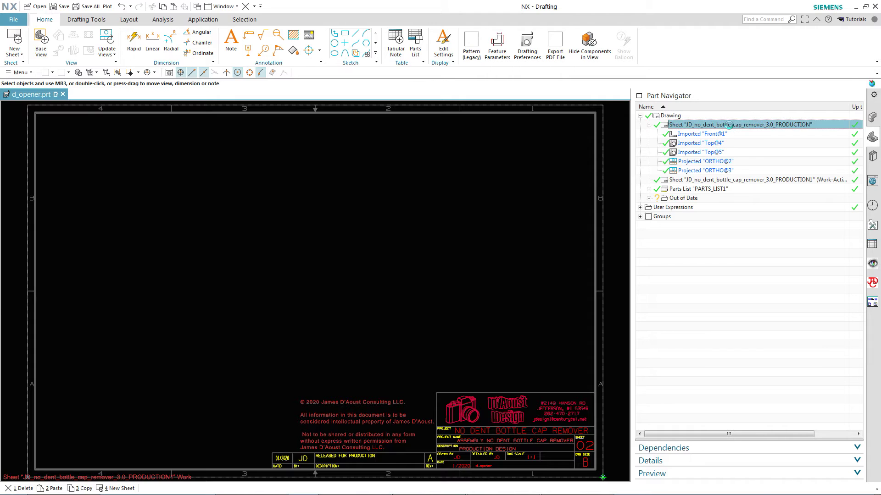
double_click(731, 180)
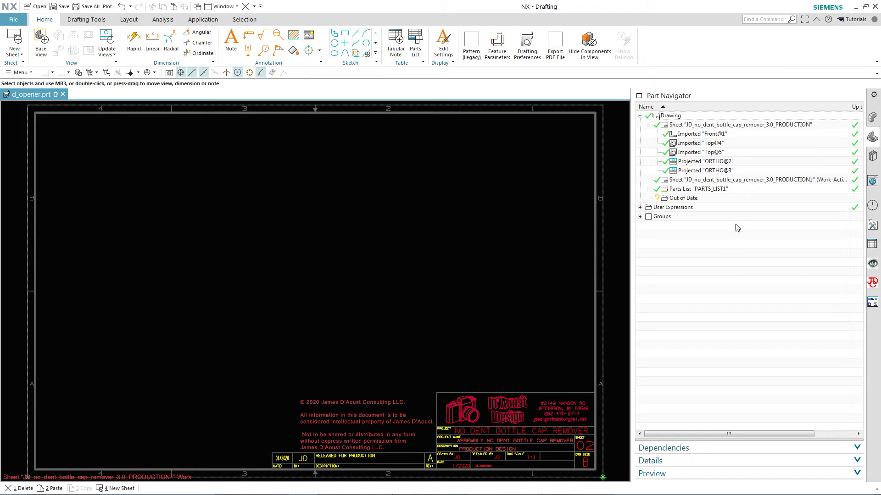
Minimize the NX Drafting and NX 12 Modeling windows to reveal the desktop
click(856, 7)
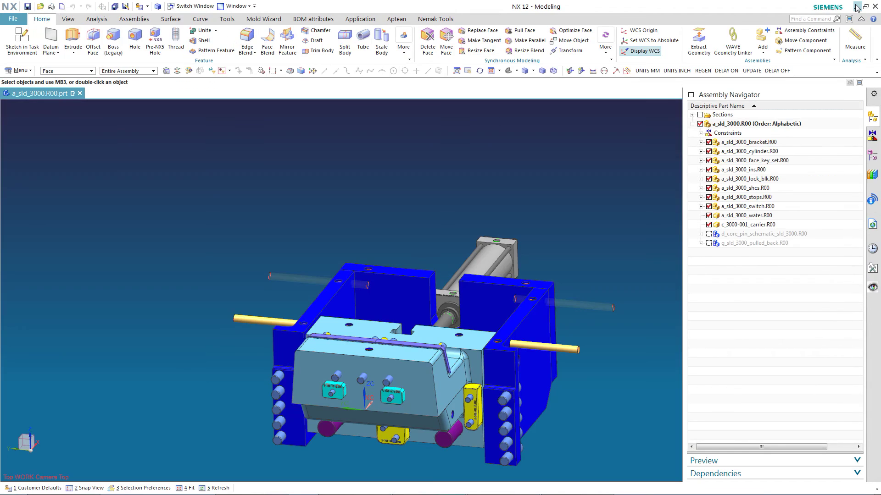
click(856, 7)
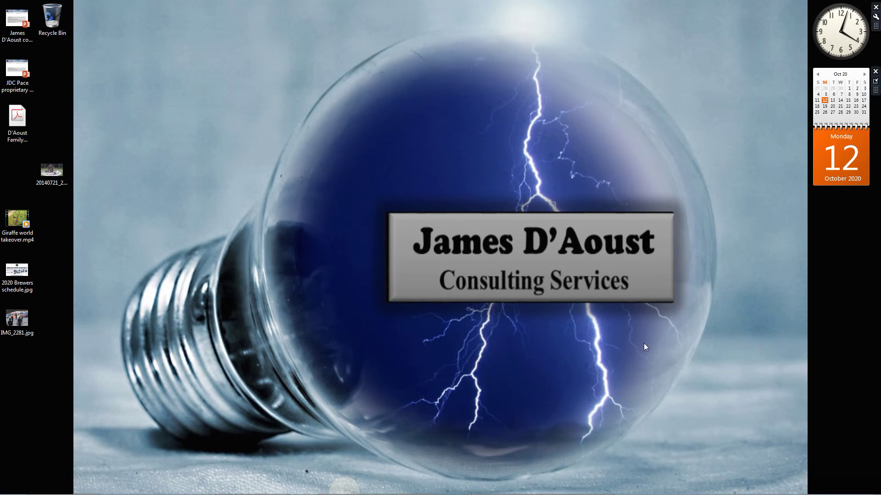